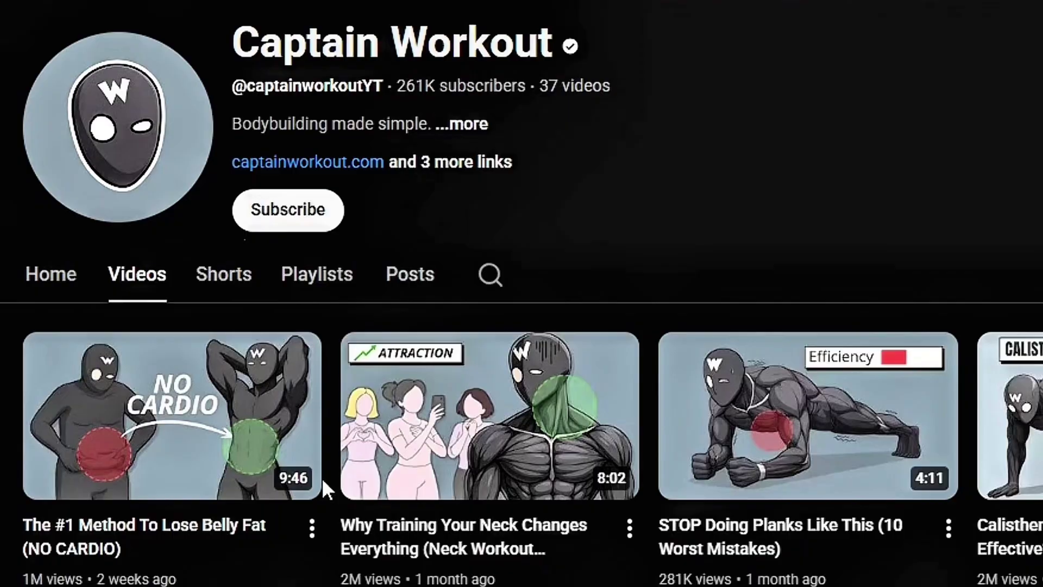
Step: Scroll through Captain Workout's videos and sort the channel's uploads by Popular
scroll(442, 513, down, 4)
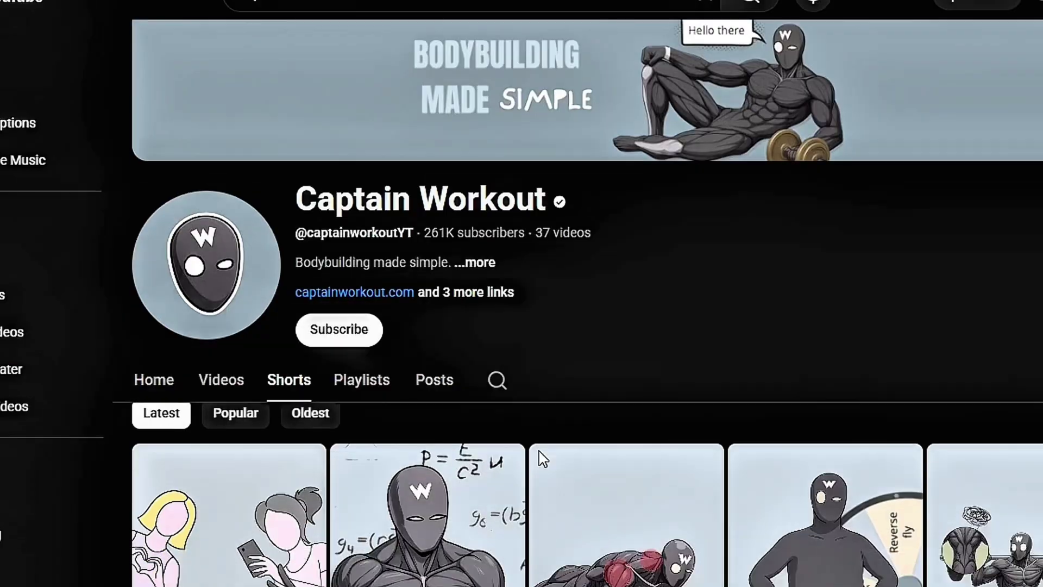
scroll(521, 380, down, 5)
click(236, 191)
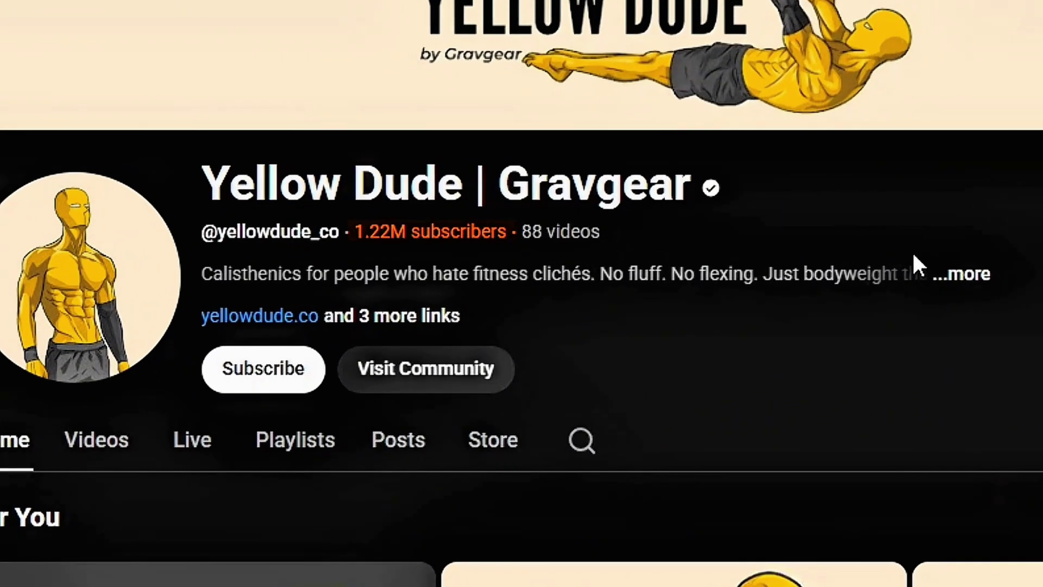
Step: Expand the Yellow Dude channel's full description and stats, then scroll through its page
click(918, 269)
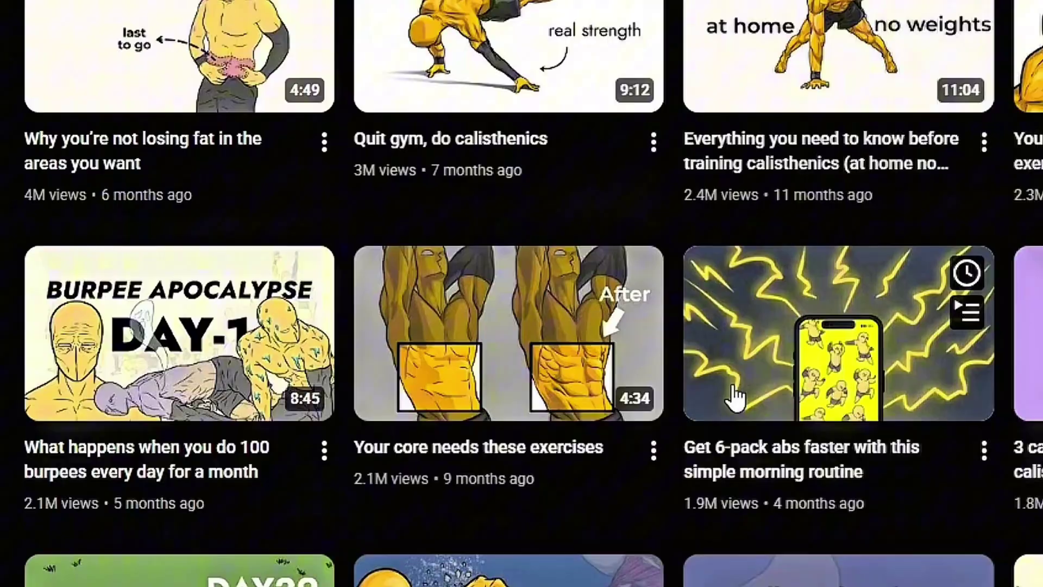
scroll(735, 399, down, 4)
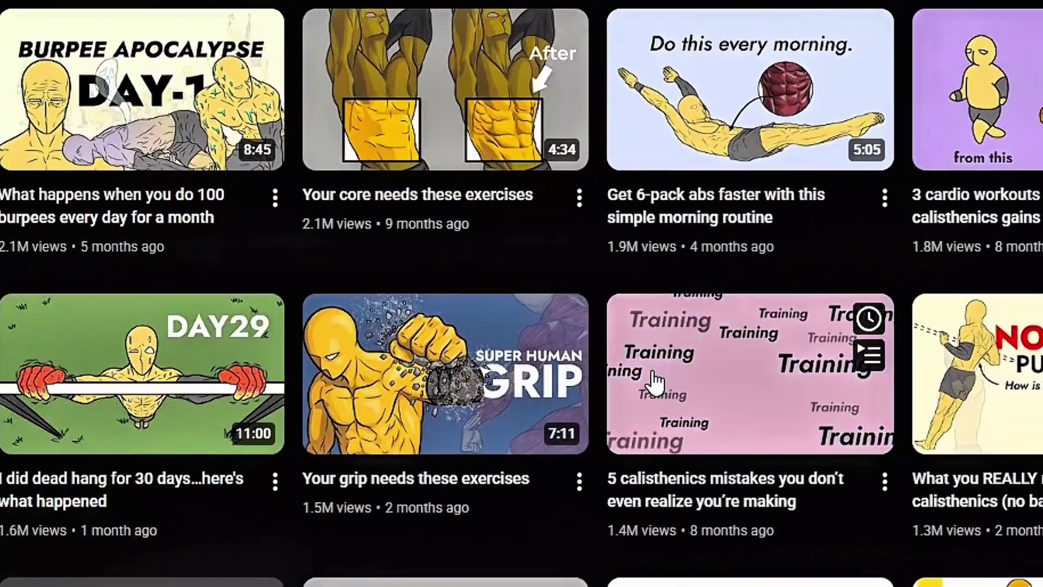
scroll(625, 375, up, 2)
scroll(625, 375, down, 5)
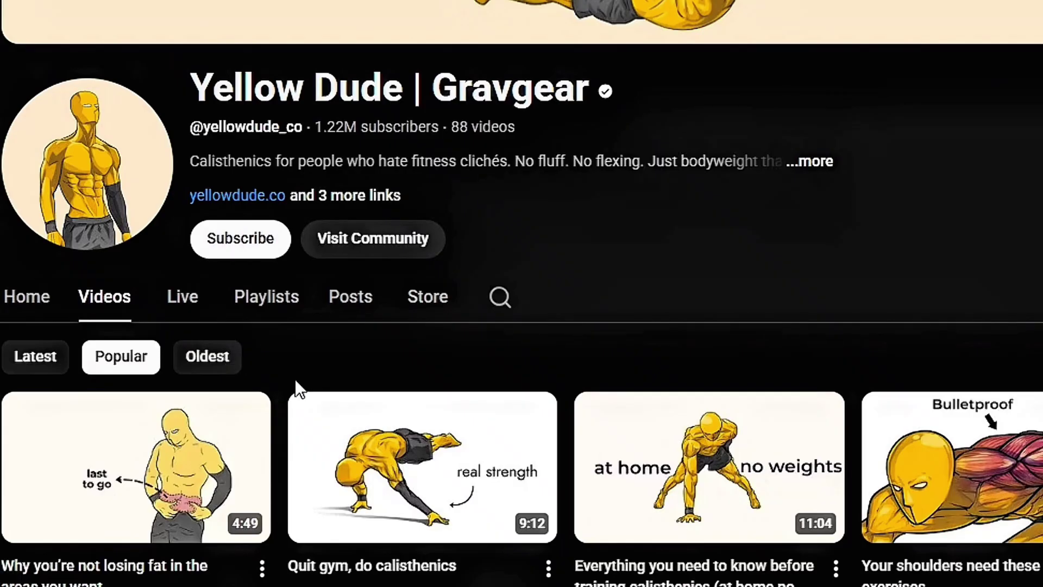
scroll(263, 382, down, 6)
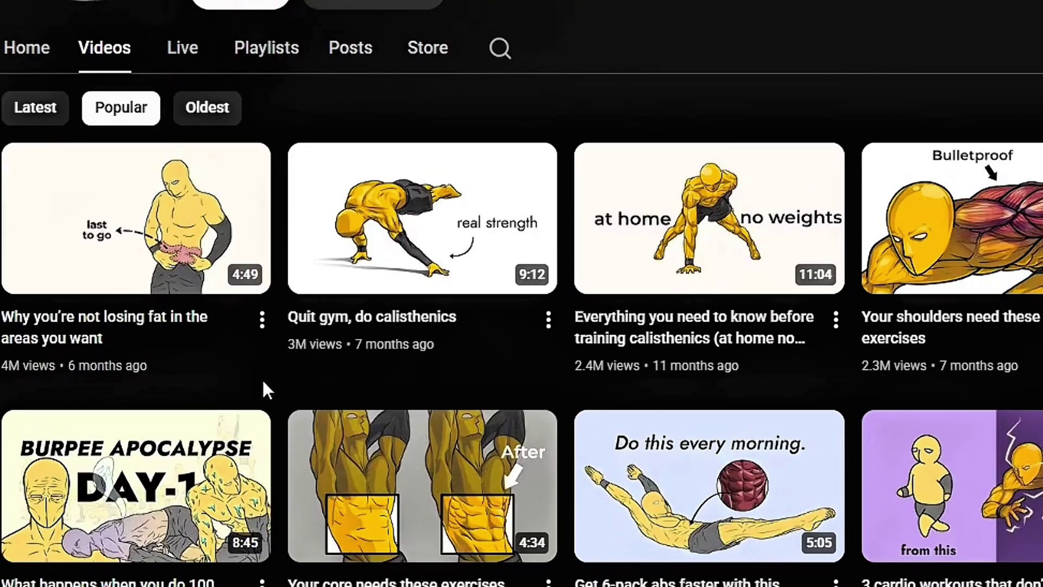
scroll(263, 380, up, 3)
scroll(262, 379, down, 1)
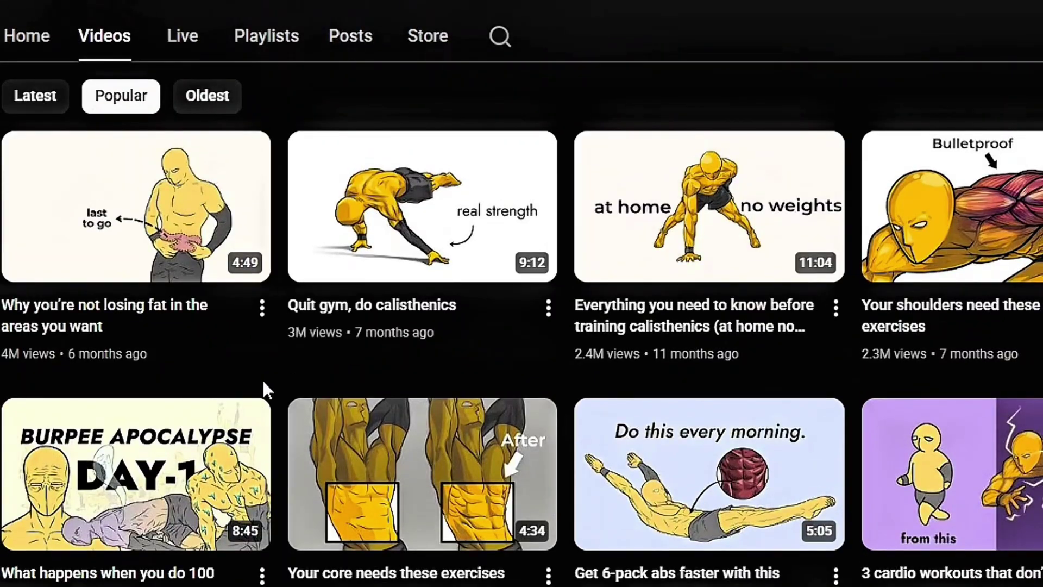
scroll(262, 378, up, 2)
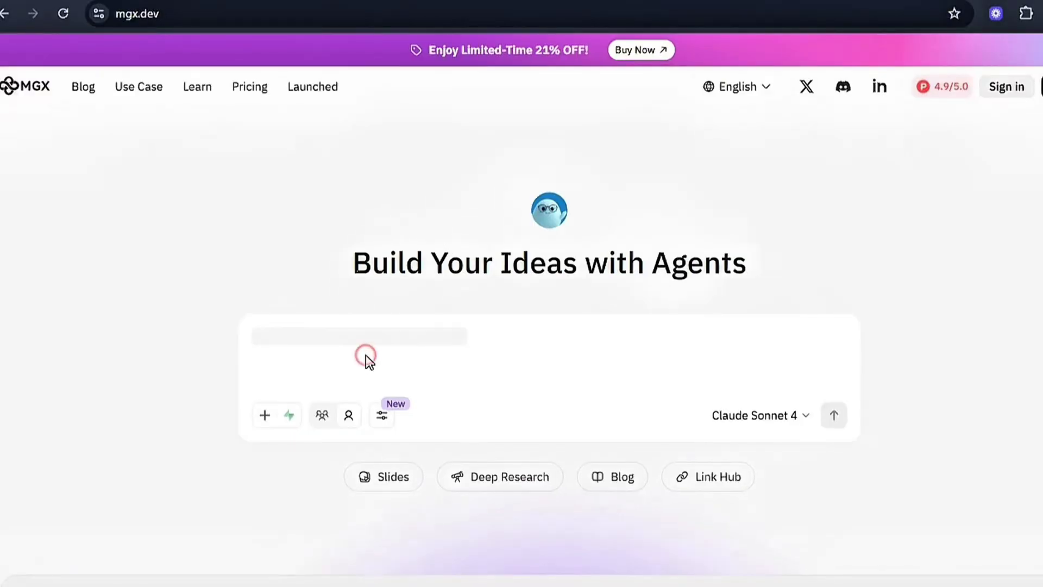
Step: Begin writing the fitness-trends research request in the MGX prompt box, starting with 'generate'
click(343, 343)
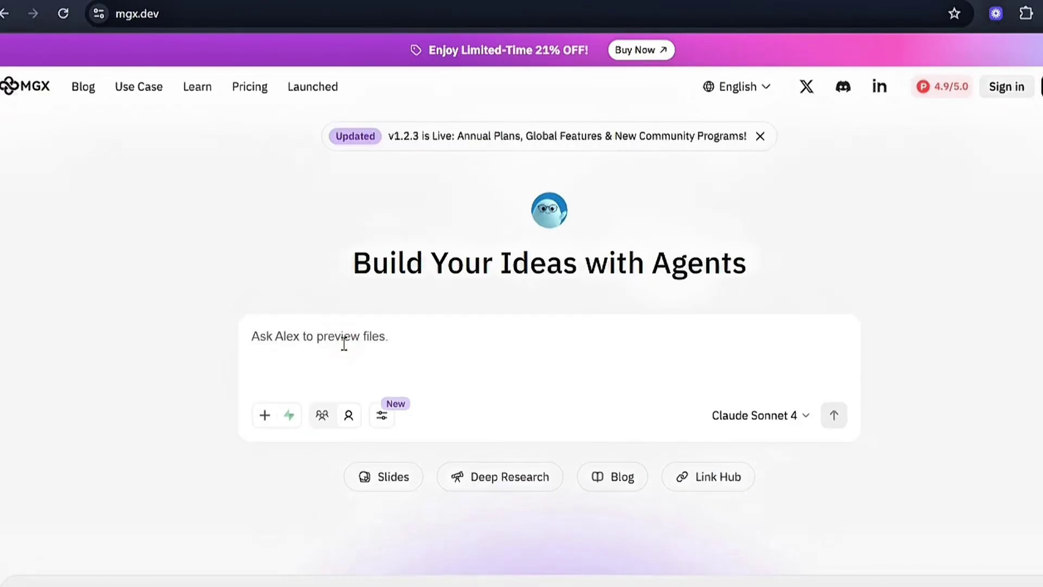
text(generate)
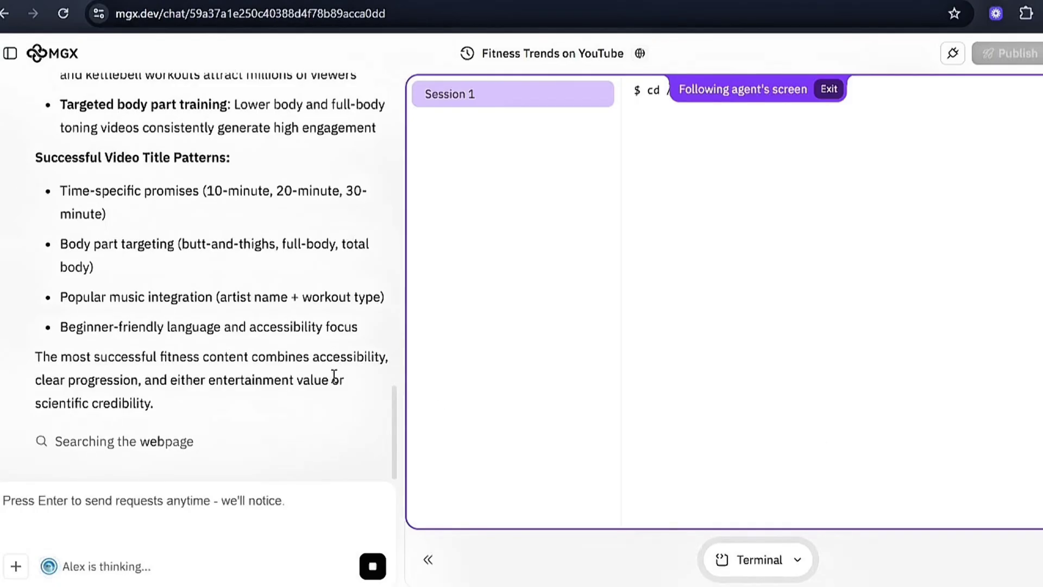
scroll(334, 375, up, 10)
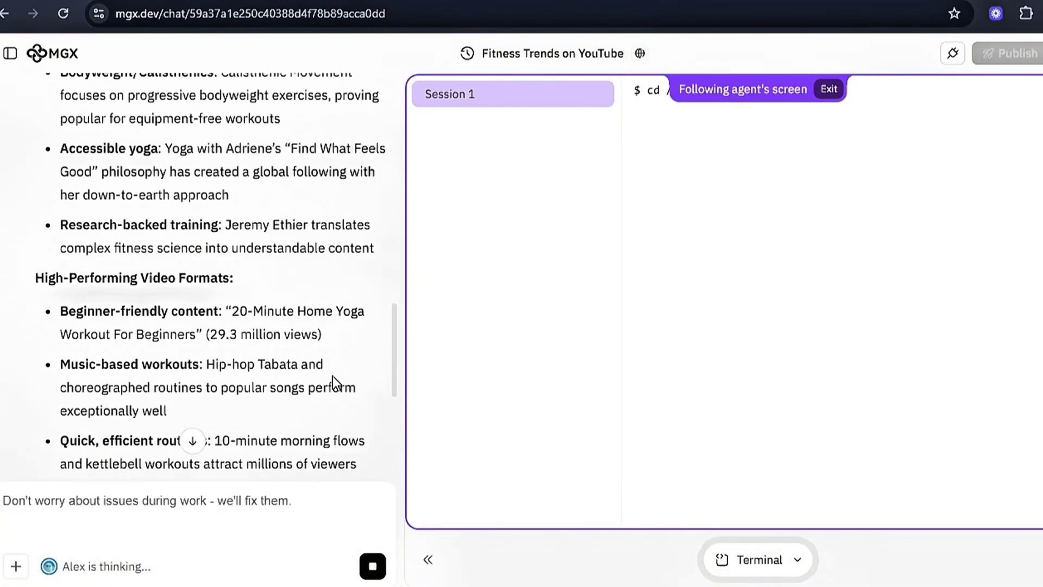
scroll(332, 376, up, 4)
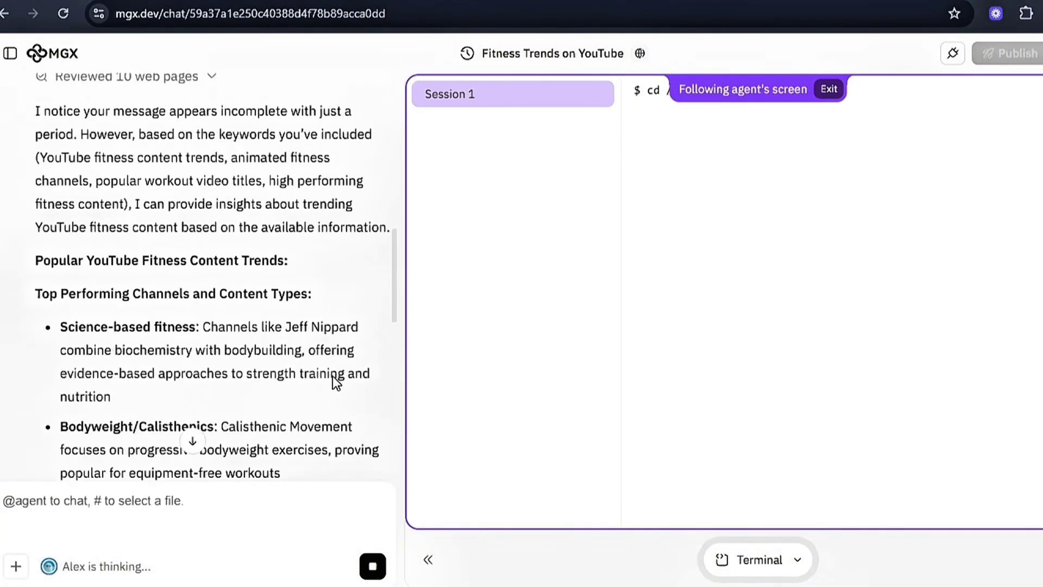
scroll(332, 376, up, 2)
scroll(332, 380, down, 3)
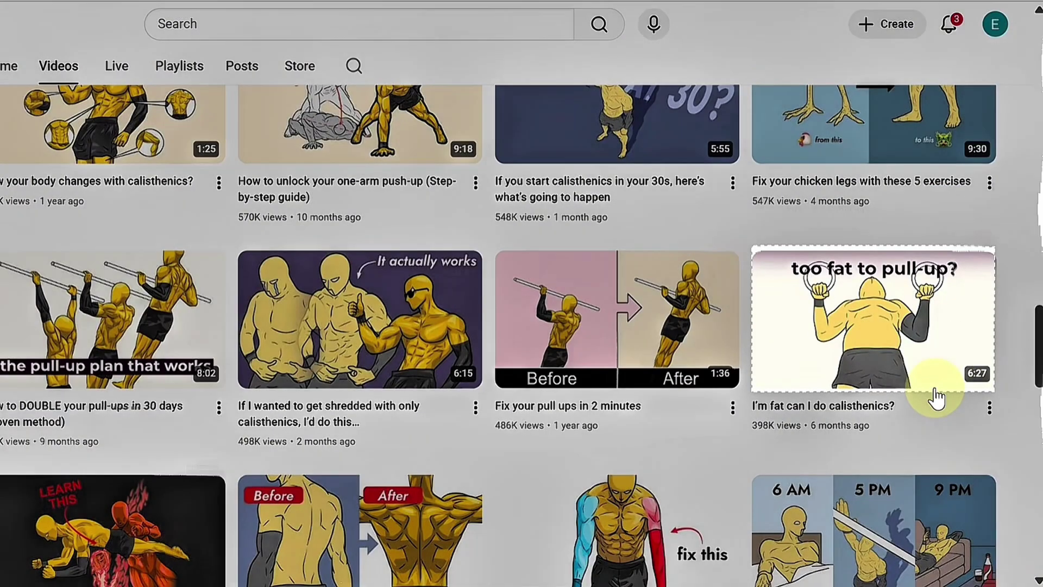
Step: Look over more uploads on the Yellow Dude Videos tab
mouse_move(937, 399)
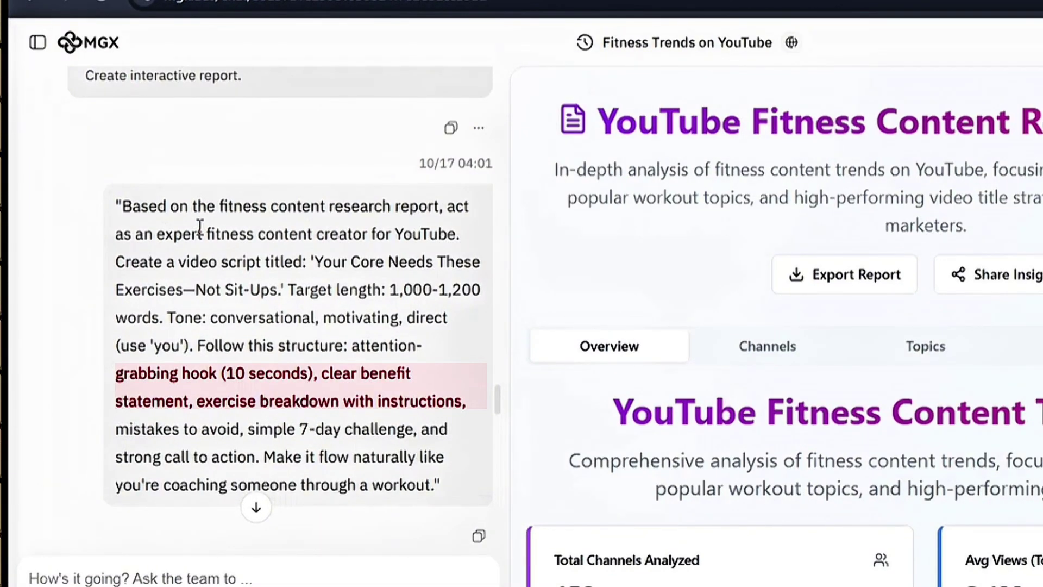
scroll(200, 226, down, 4)
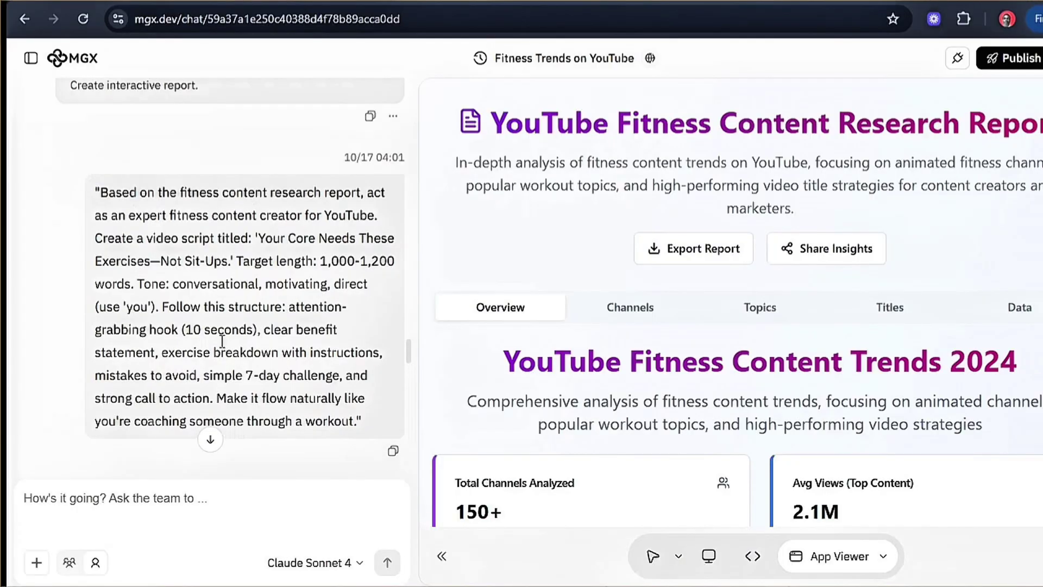
Step: Preview the report version with the added video script, then go back to the latest version
scroll(220, 341, down, 10)
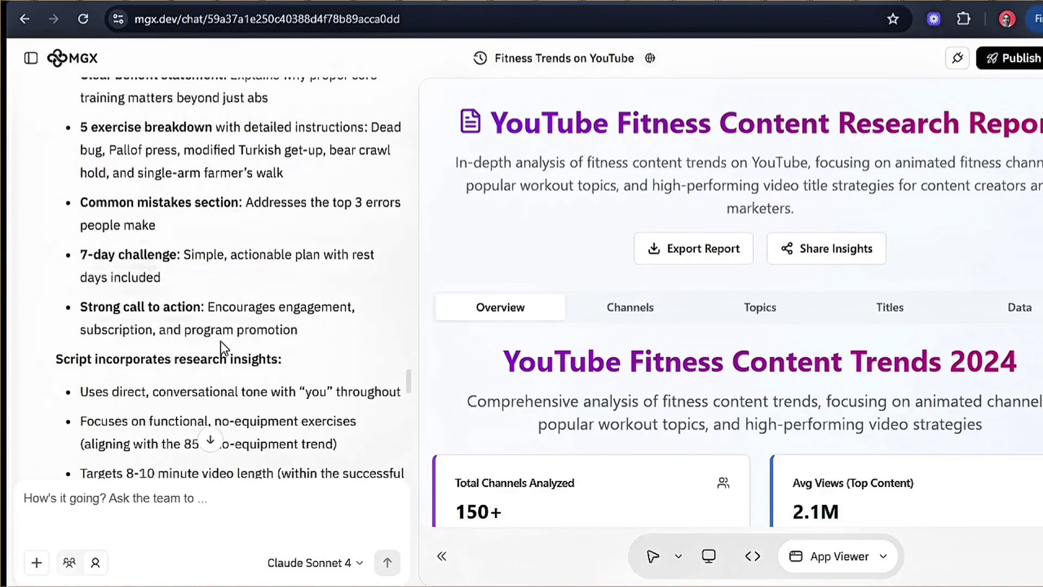
scroll(221, 341, down, 10)
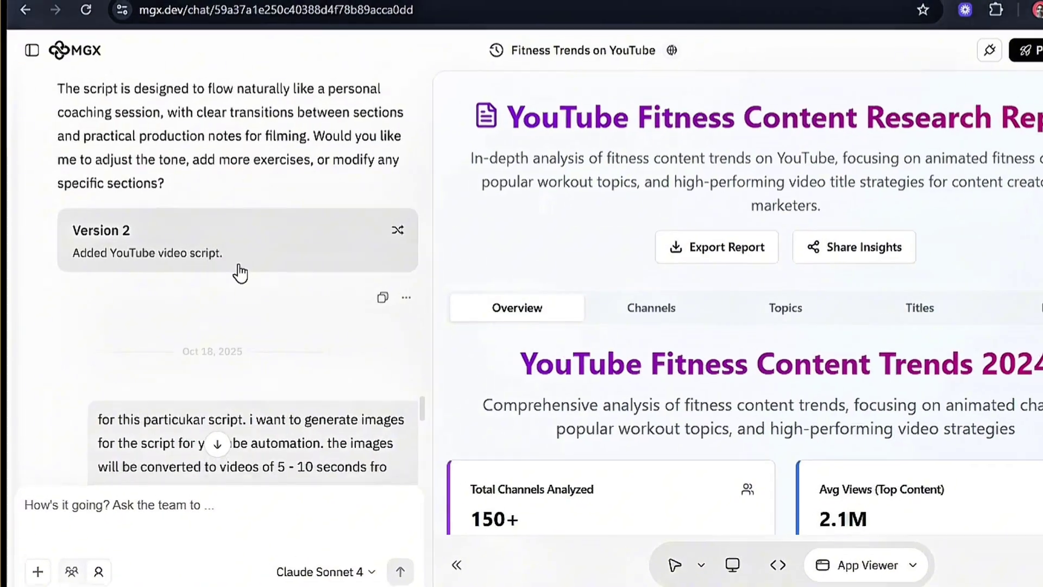
click(241, 261)
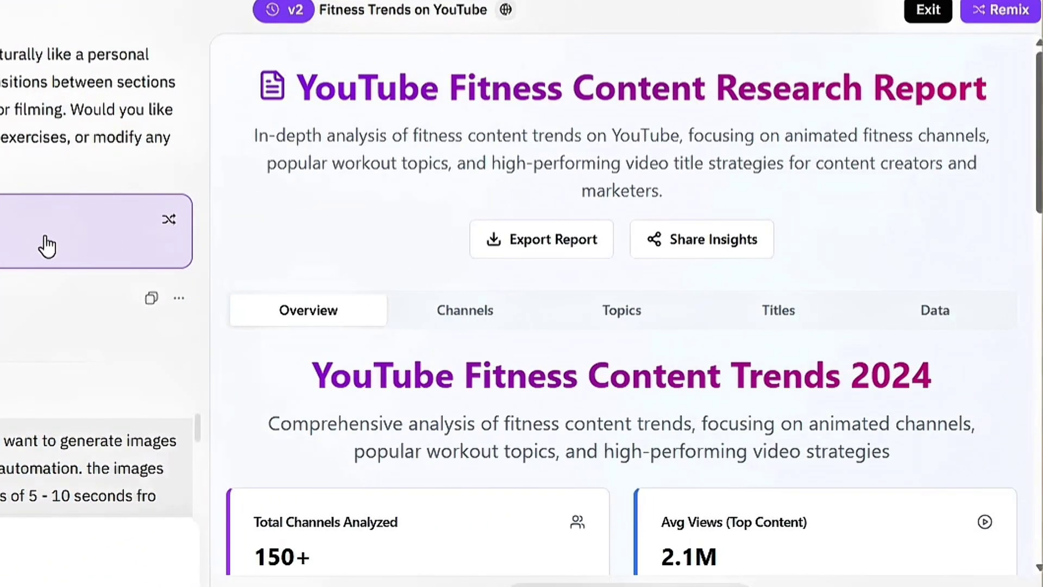
click(47, 246)
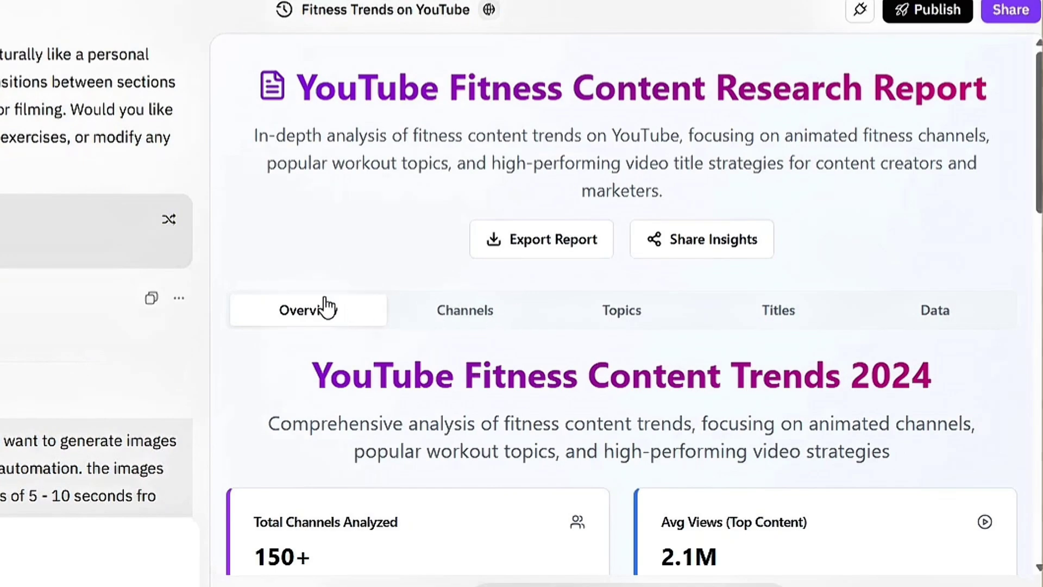
Step: Load Version 2 of the fitness research report into the preview and scroll through it
scroll(74, 319, down, 5)
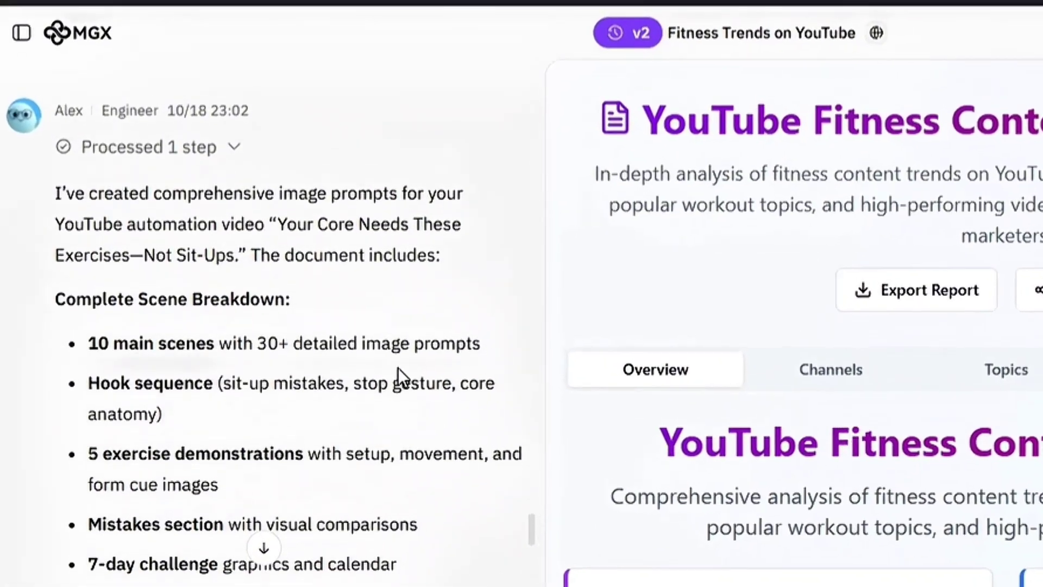
scroll(399, 373, down, 10)
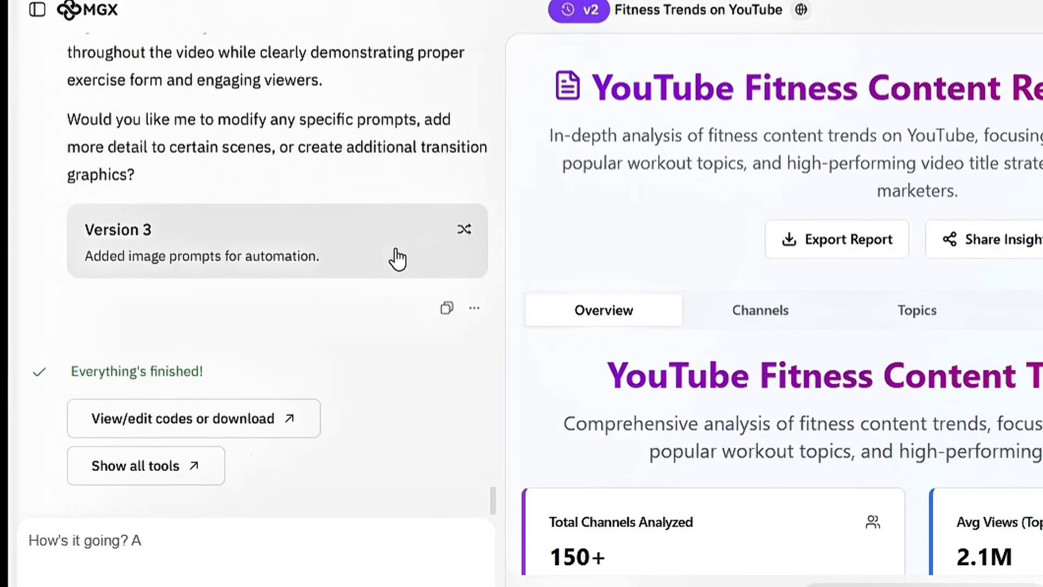
scroll(400, 186, up, 12)
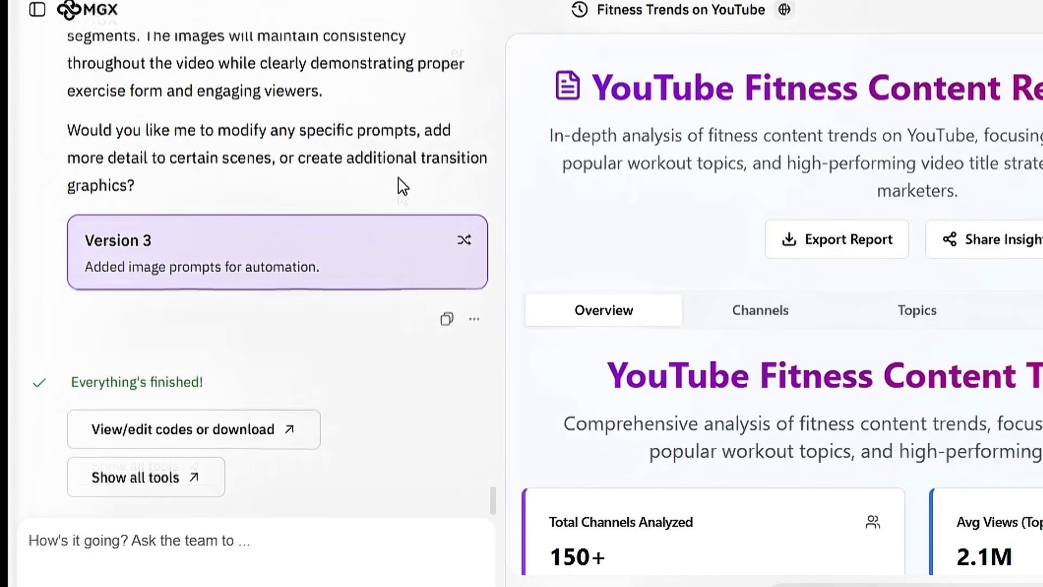
scroll(400, 189, up, 1)
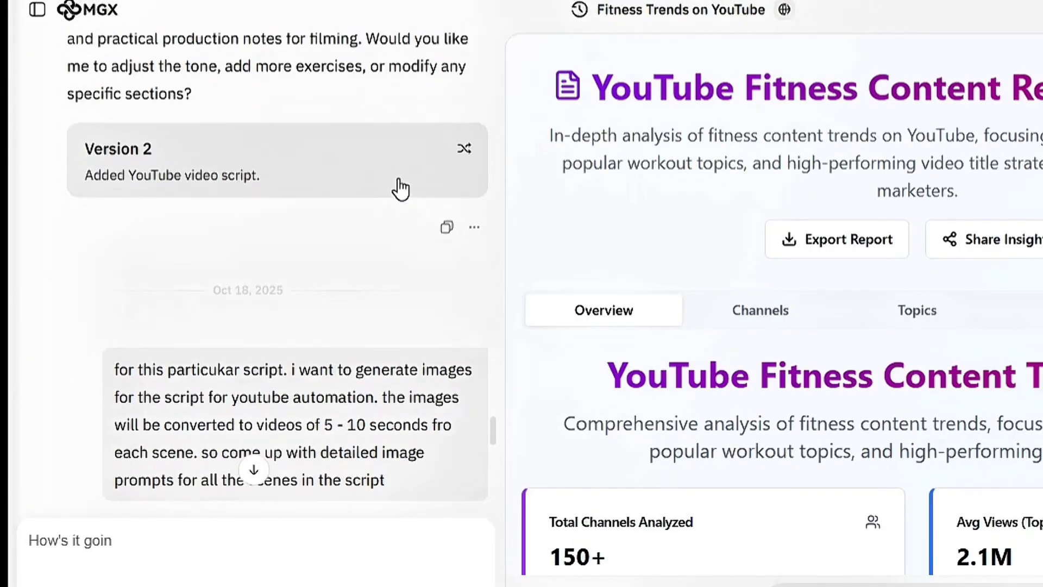
click(356, 170)
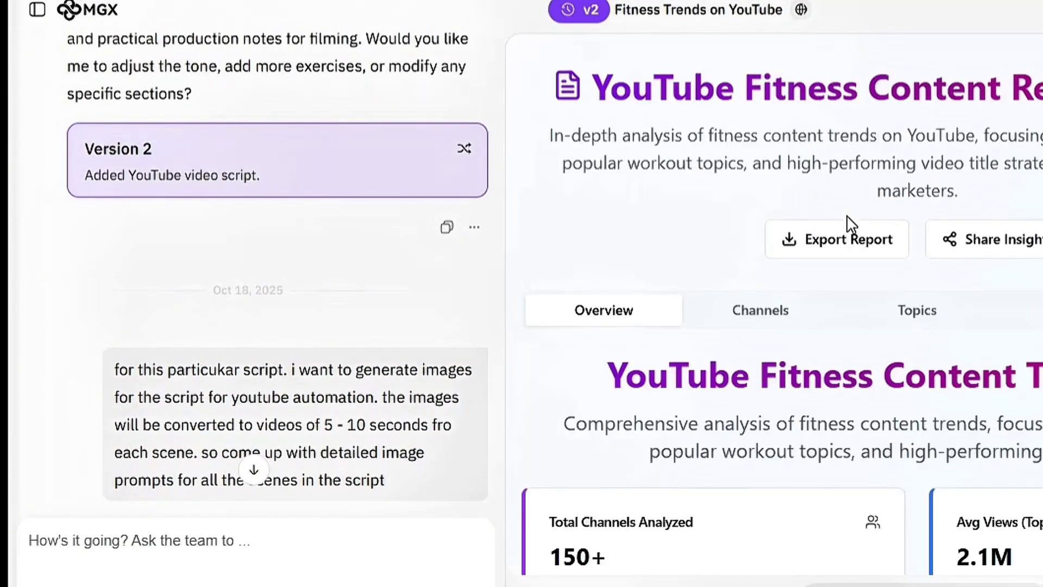
scroll(850, 222, down, 8)
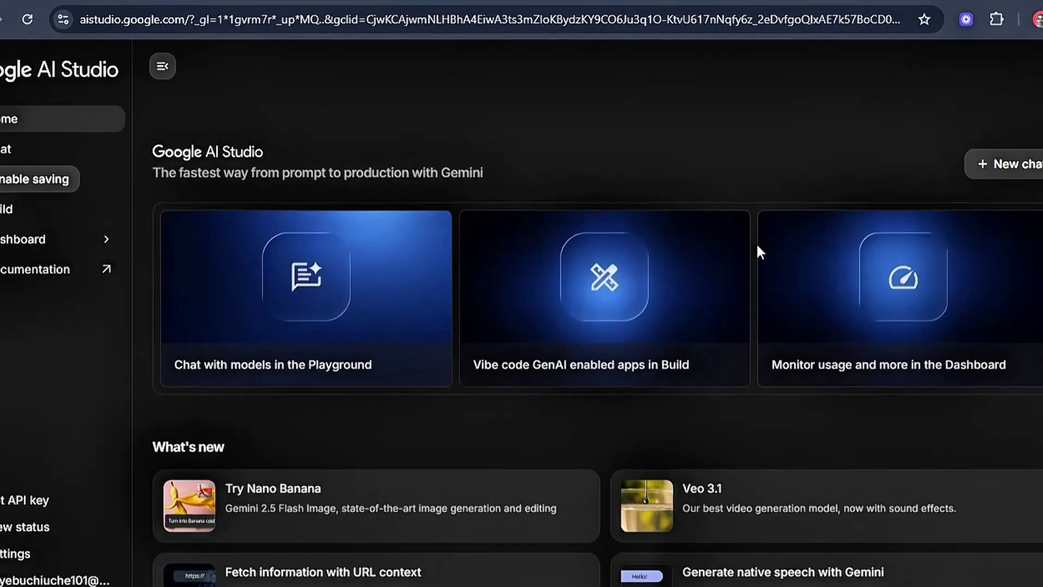
Step: Open native speech generation in Single-speaker audio mode and list the available voices
scroll(756, 247, down, 5)
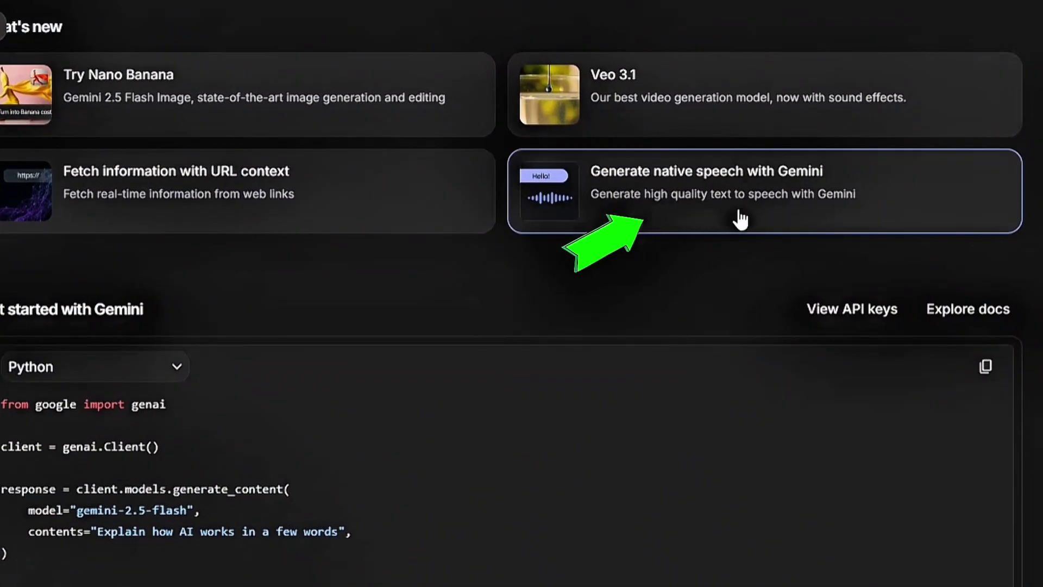
click(605, 192)
click(863, 317)
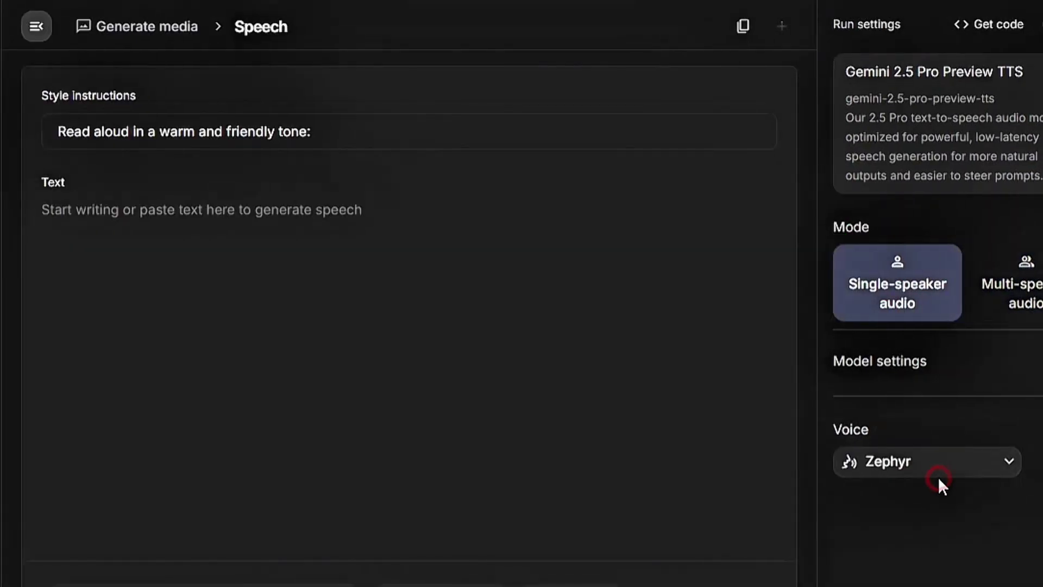
click(889, 462)
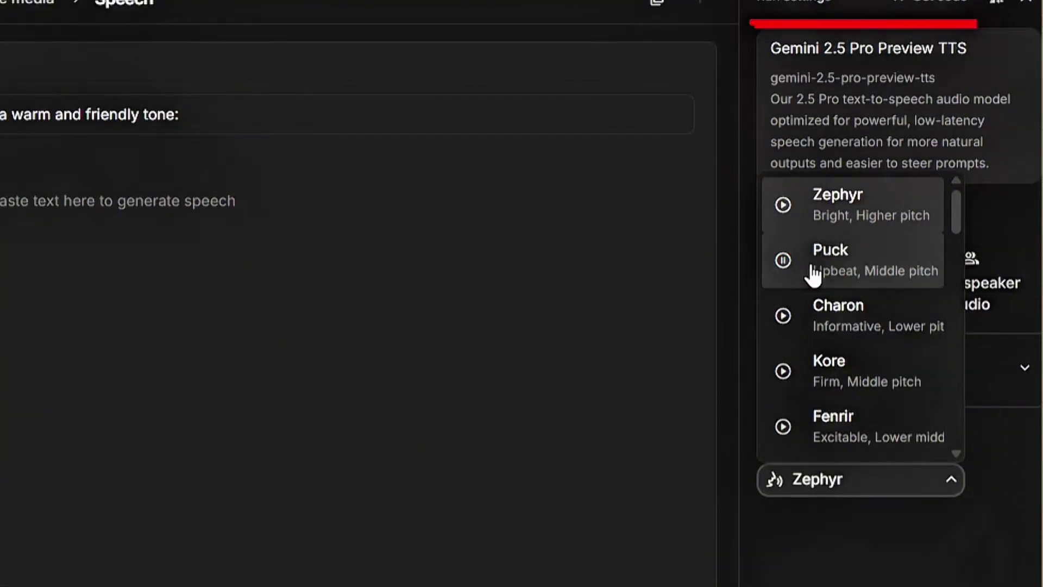
Step: Play the Puck voice sample and collapse the Model settings panel
click(784, 261)
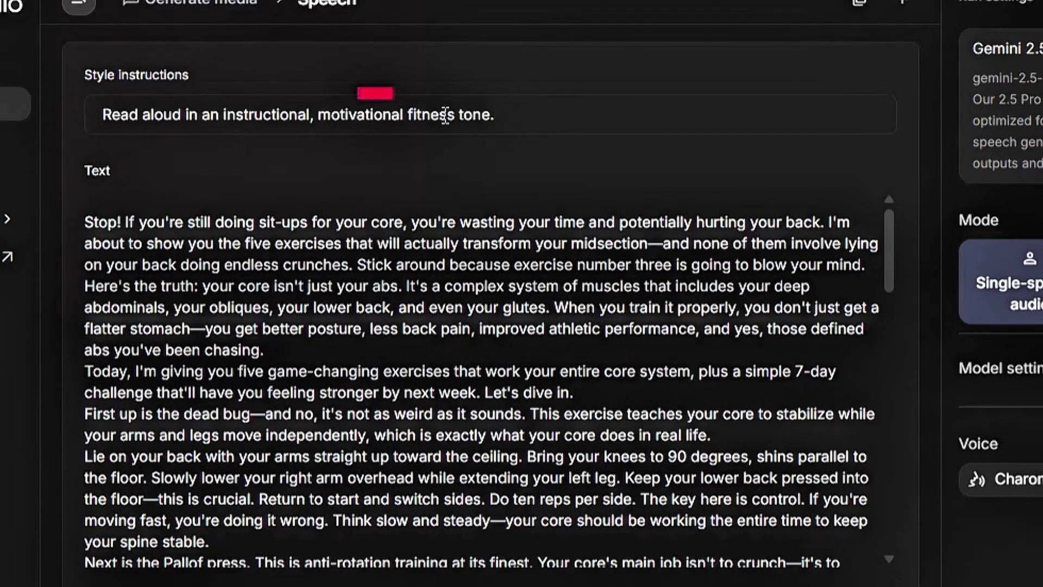
scroll(628, 363, down, 15)
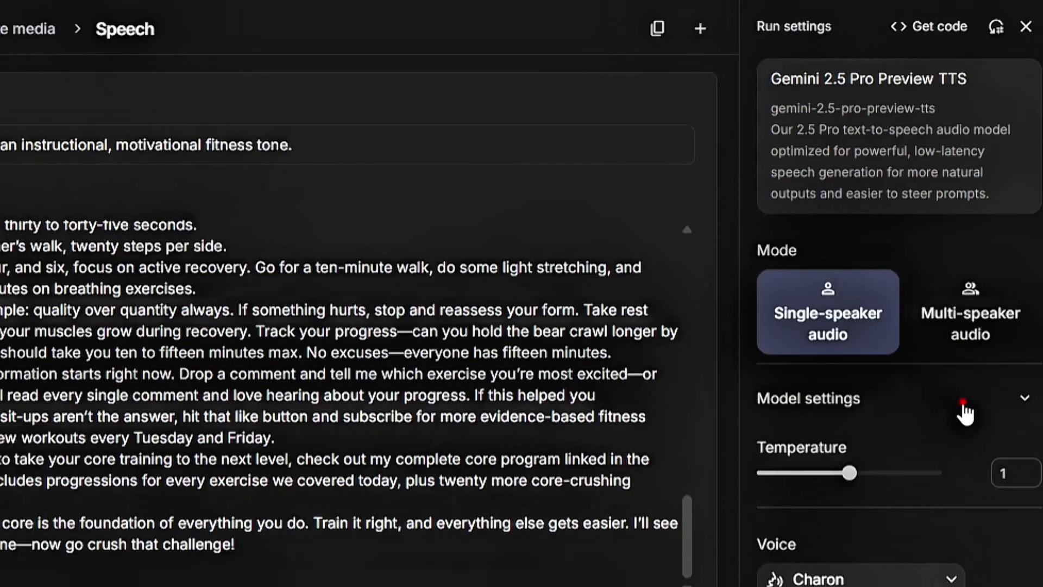
click(996, 348)
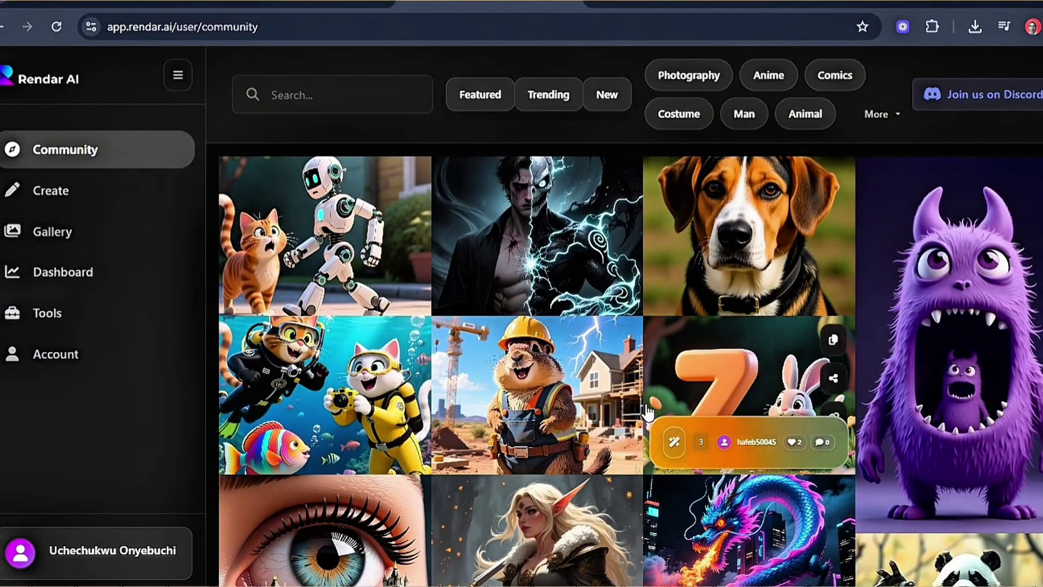
Step: Scroll through the Rendar AI Community gallery
scroll(648, 413, down, 10)
scroll(647, 413, up, 5)
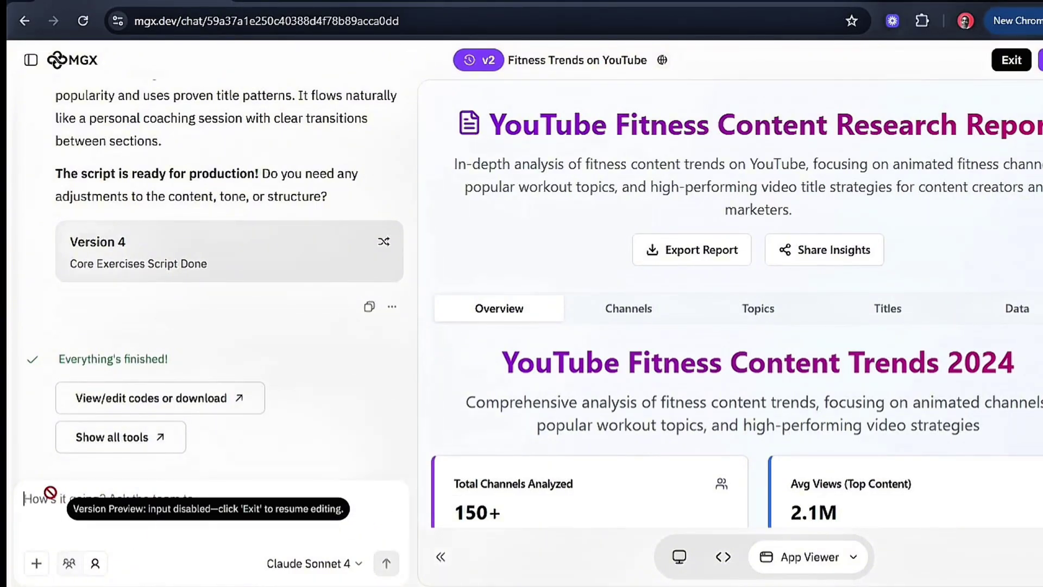
Step: Paste and send the request for one animation-ready image prompt per fitness-script scene
key(ctrl+v)
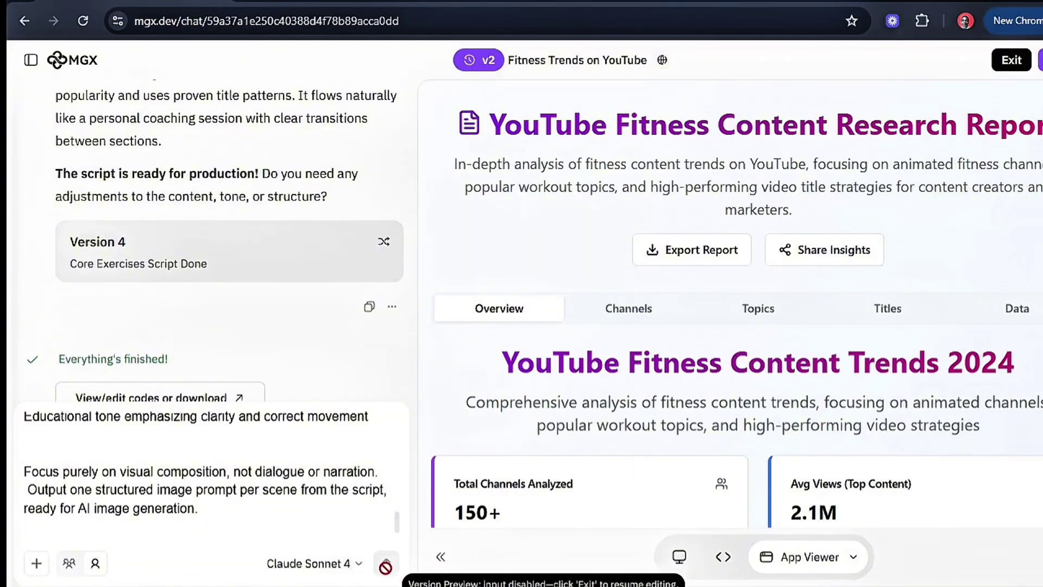
click(386, 563)
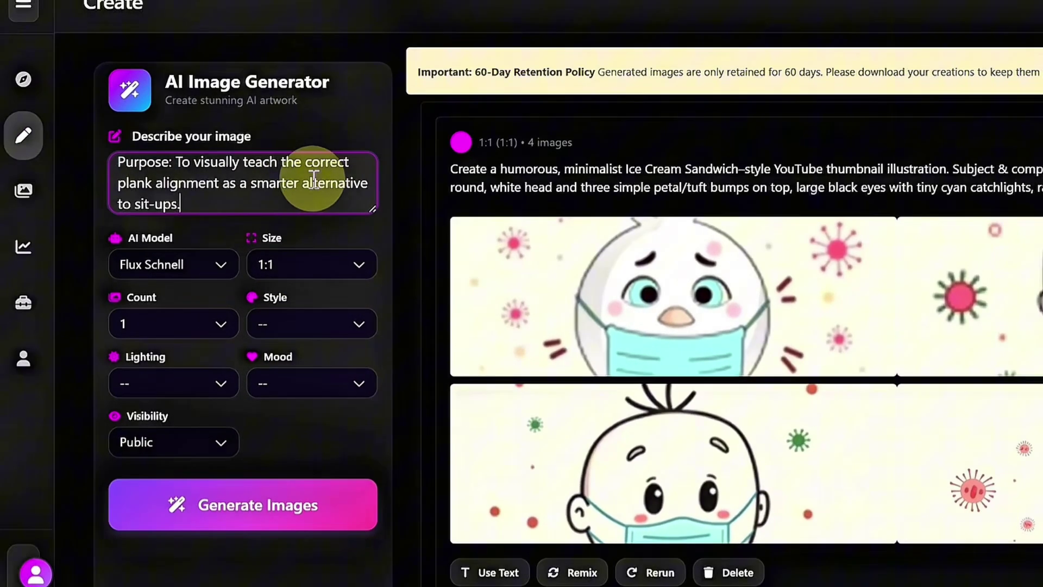
Step: Switch the model to DALLE 3 at 1792x1024, browse style, lighting and mood presets, and generate
click(133, 272)
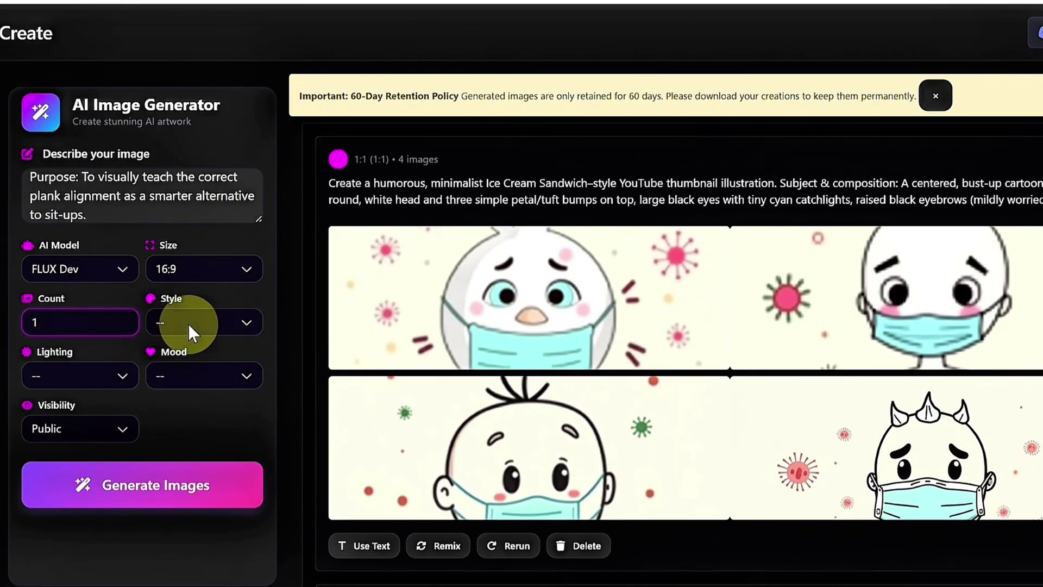
click(249, 326)
click(141, 377)
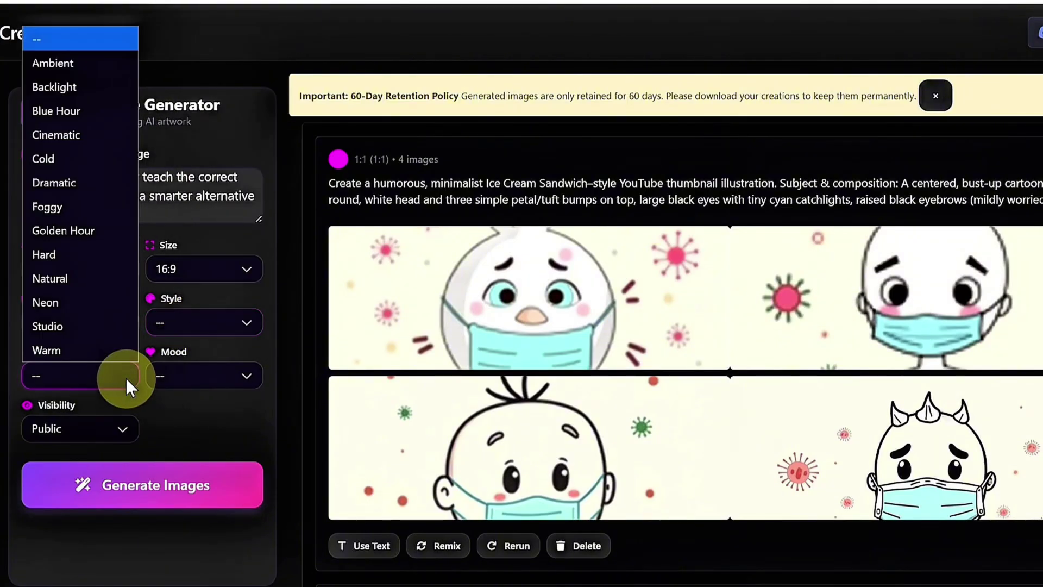
click(191, 379)
click(272, 434)
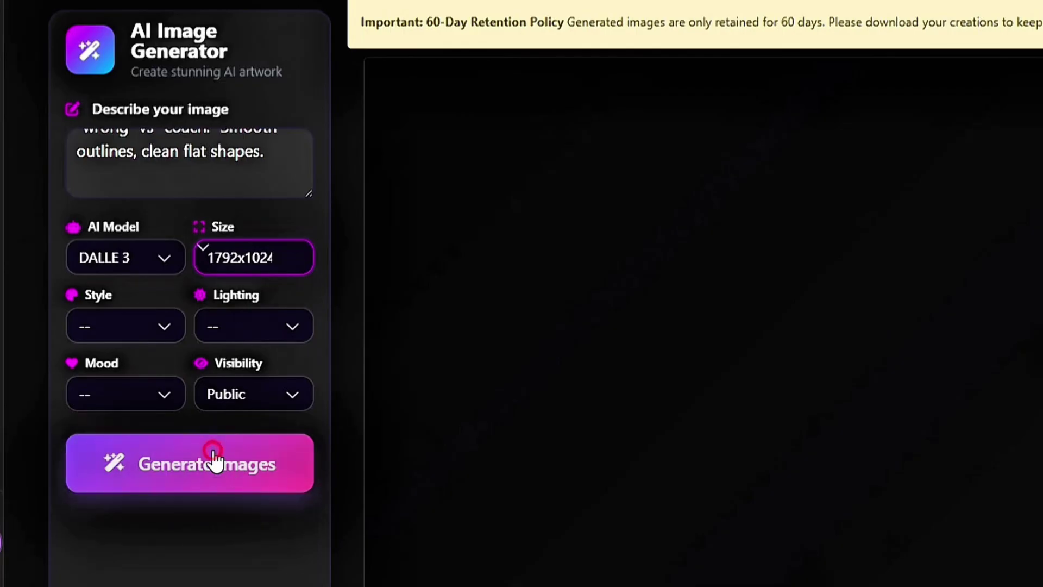
click(214, 452)
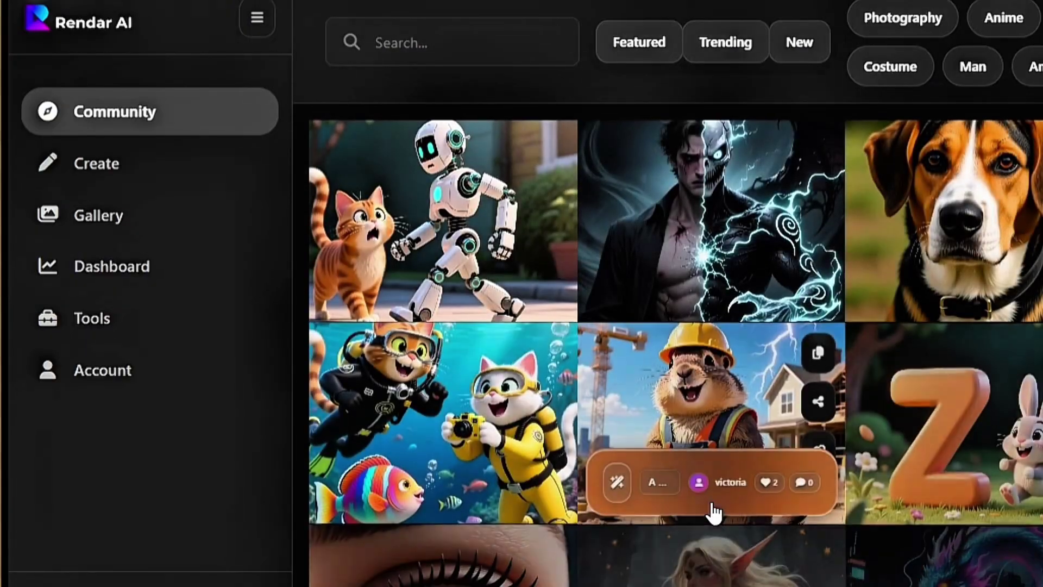
Step: Scroll up and down the Rendar AI Community image grid to browse other users' creations
scroll(631, 450, down, 10)
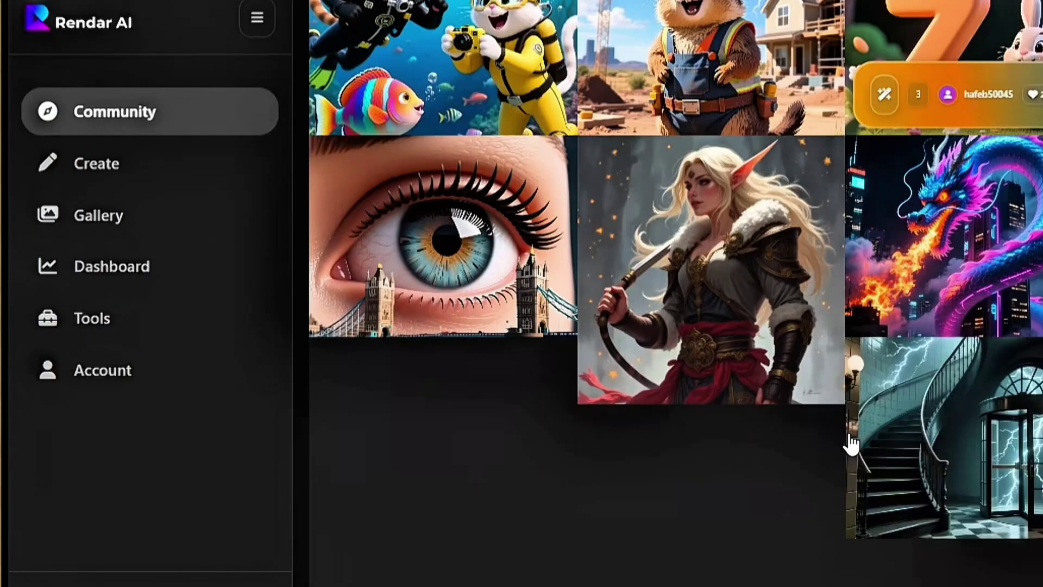
scroll(849, 431, up, 3)
scroll(849, 434, up, 8)
scroll(826, 362, down, 10)
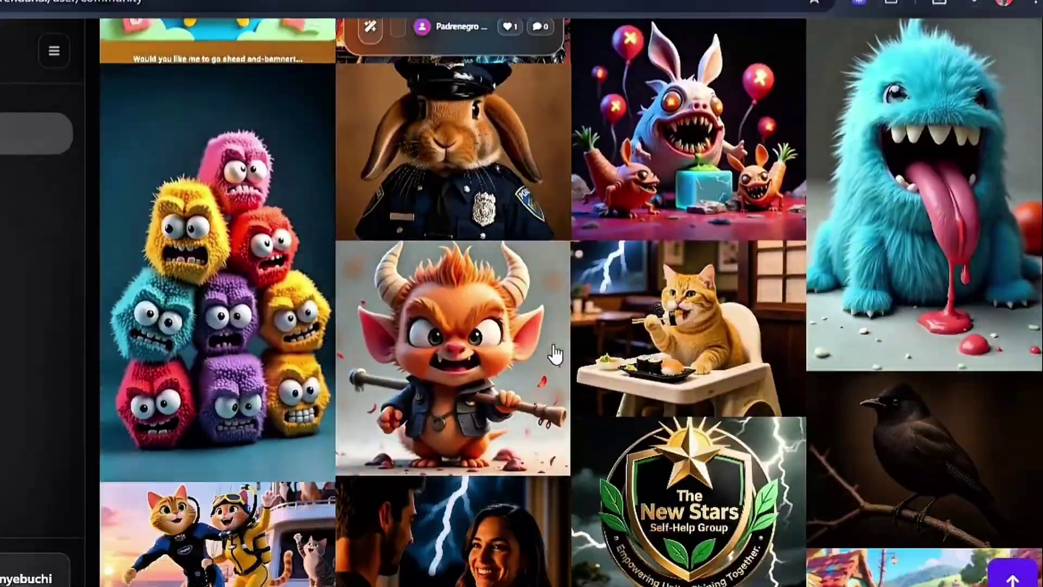
scroll(554, 354, down, 15)
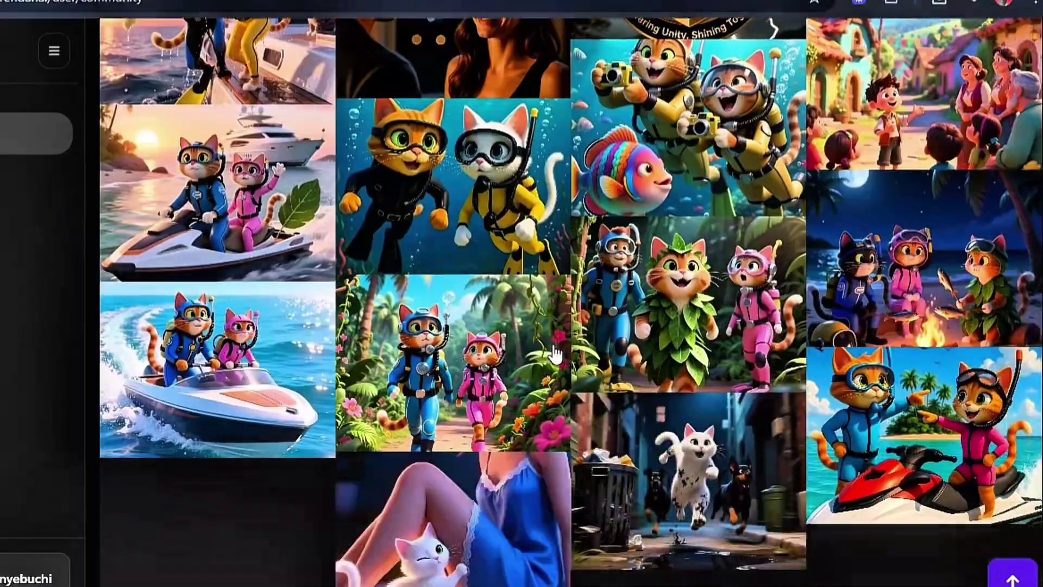
scroll(554, 355, down, 8)
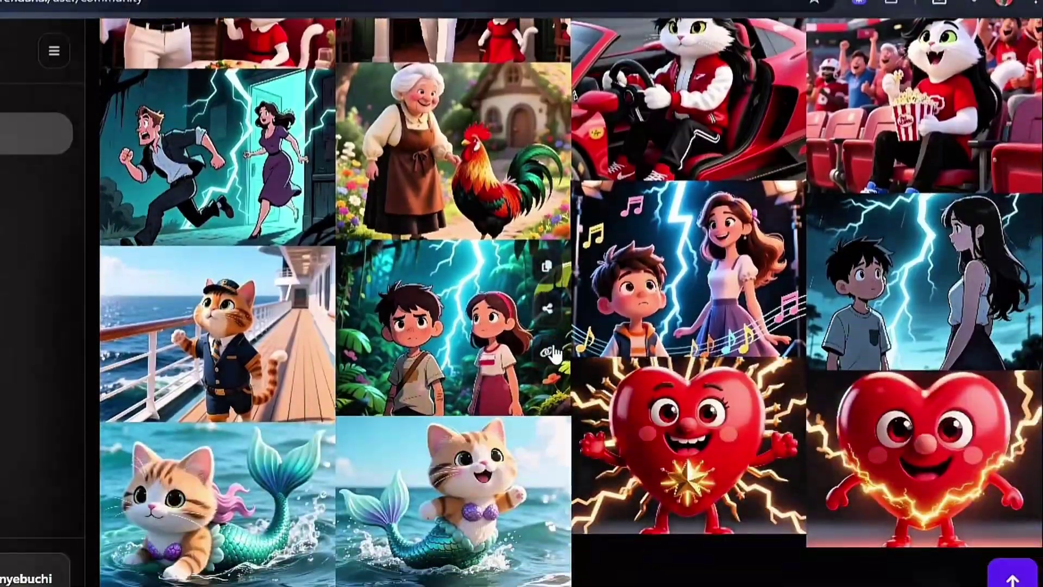
scroll(554, 354, up, 15)
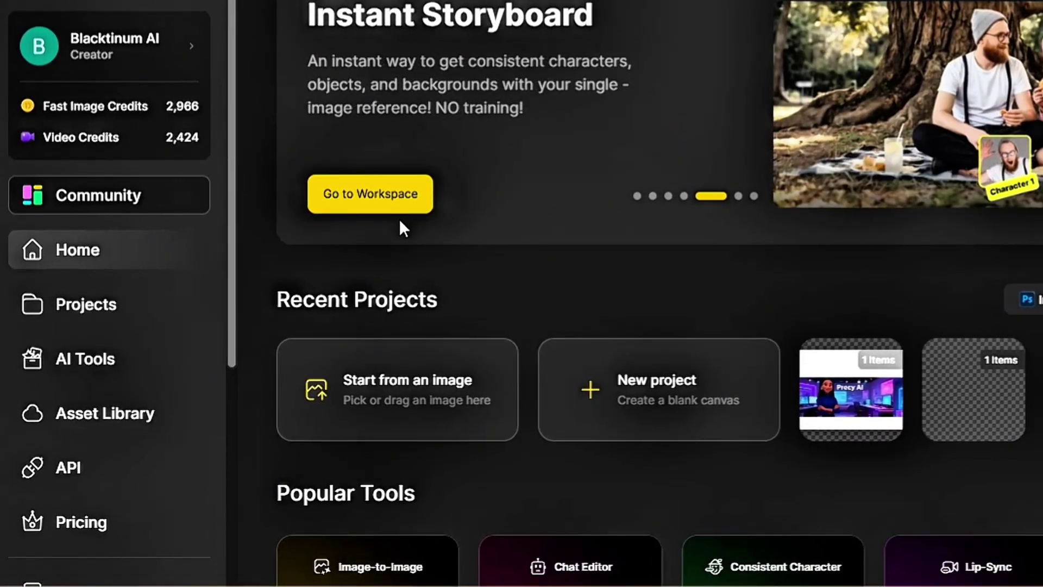
Step: Upload the chosen image from the Downloads folder as the video's start frame
scroll(744, 271, down, 5)
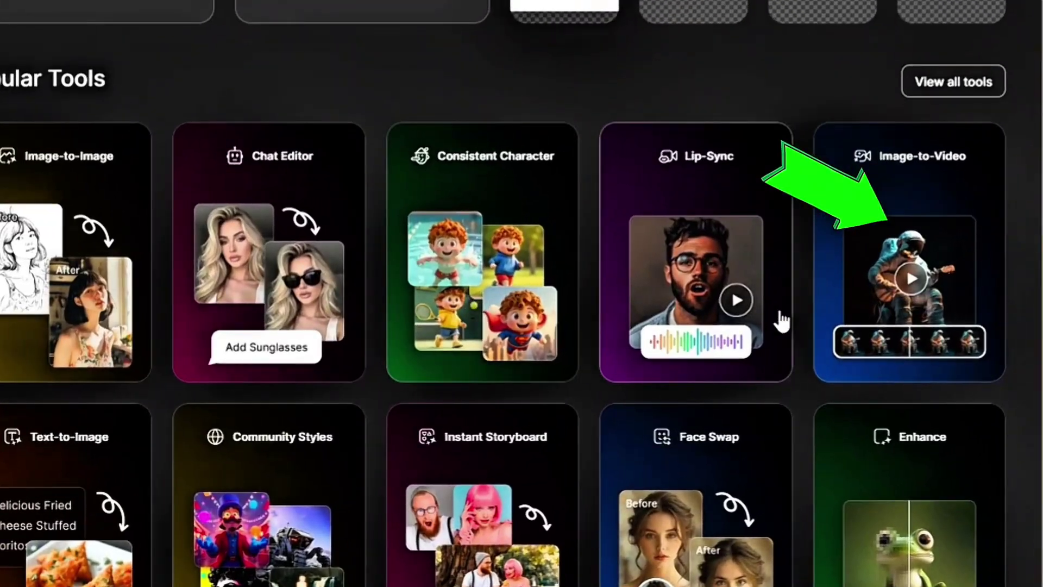
scroll(780, 321, down, 3)
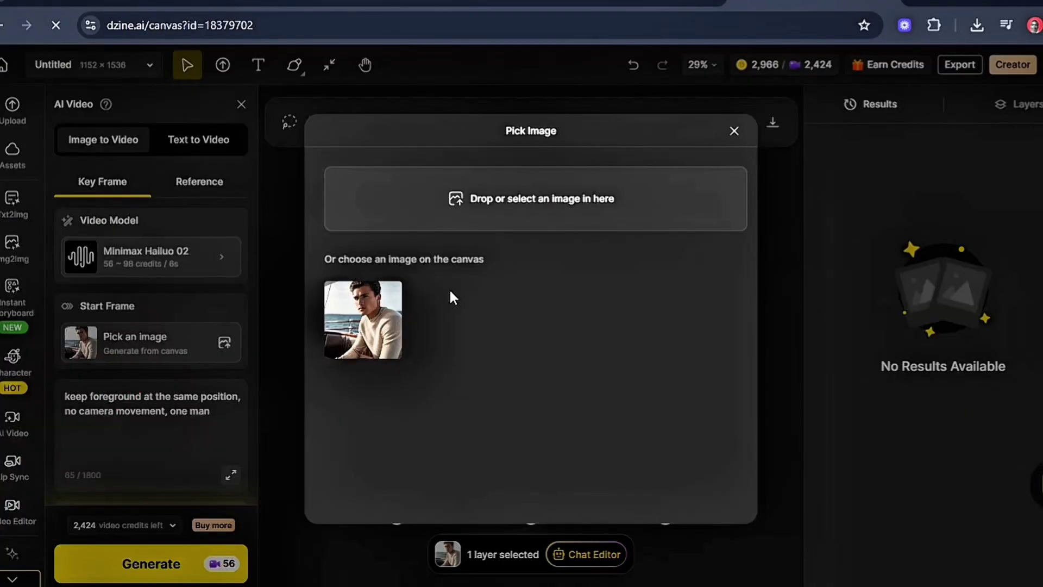
click(461, 217)
click(152, 168)
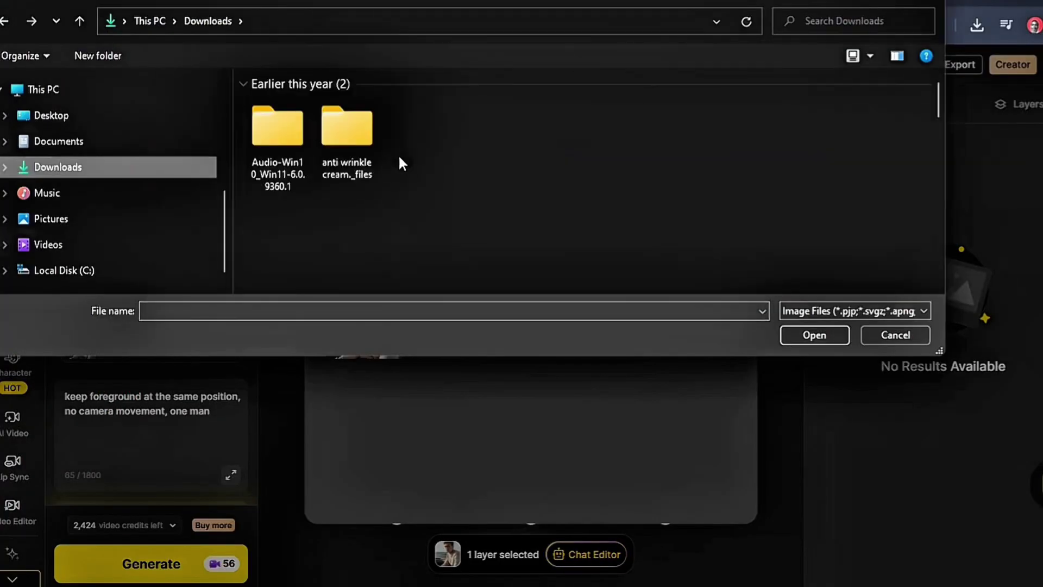
double_click(288, 145)
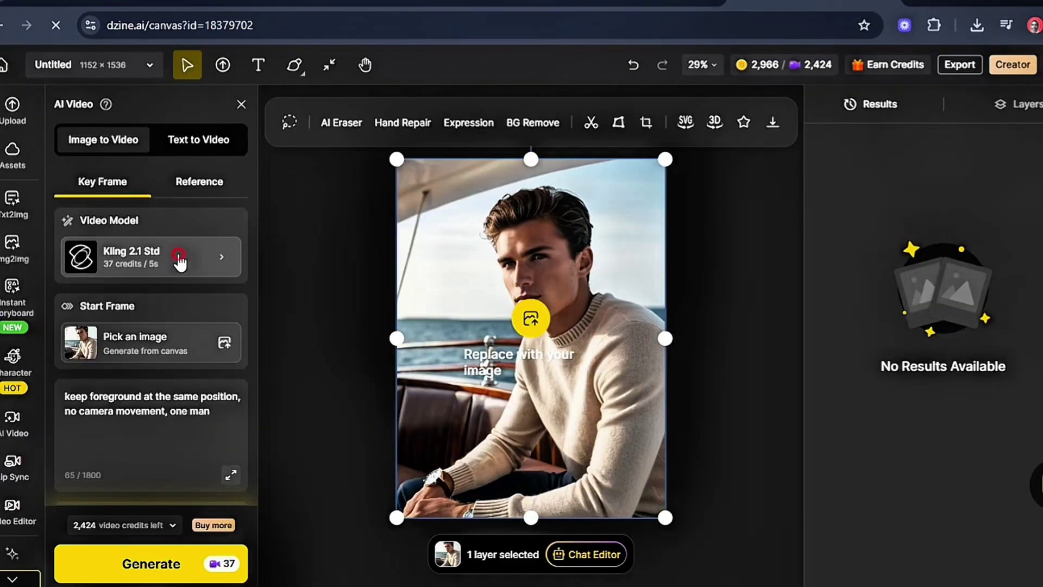
Step: Set a 6-second clip length, generate the video, and play the sit-up result
click(180, 262)
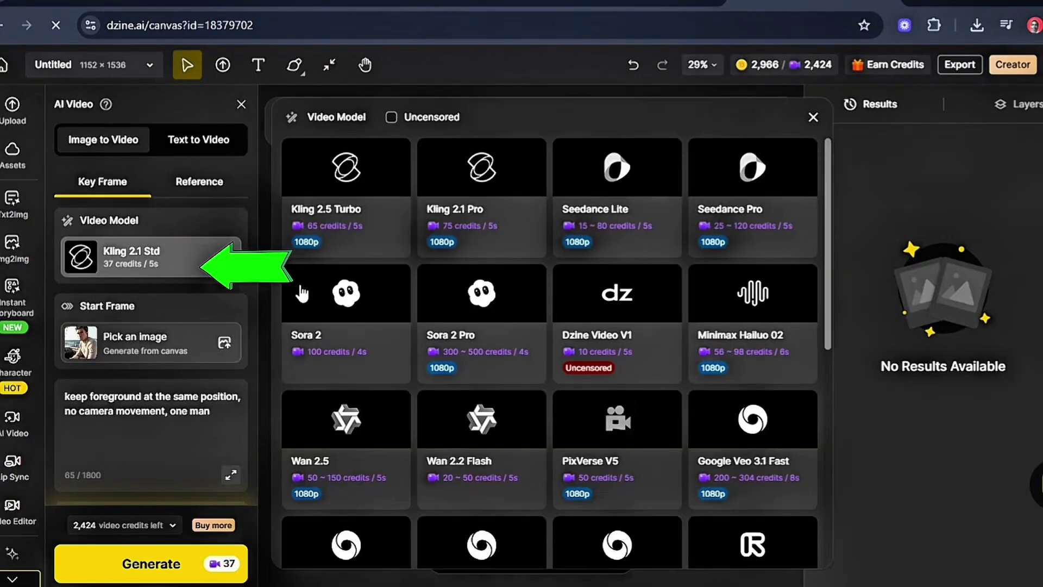
scroll(662, 244, down, 1)
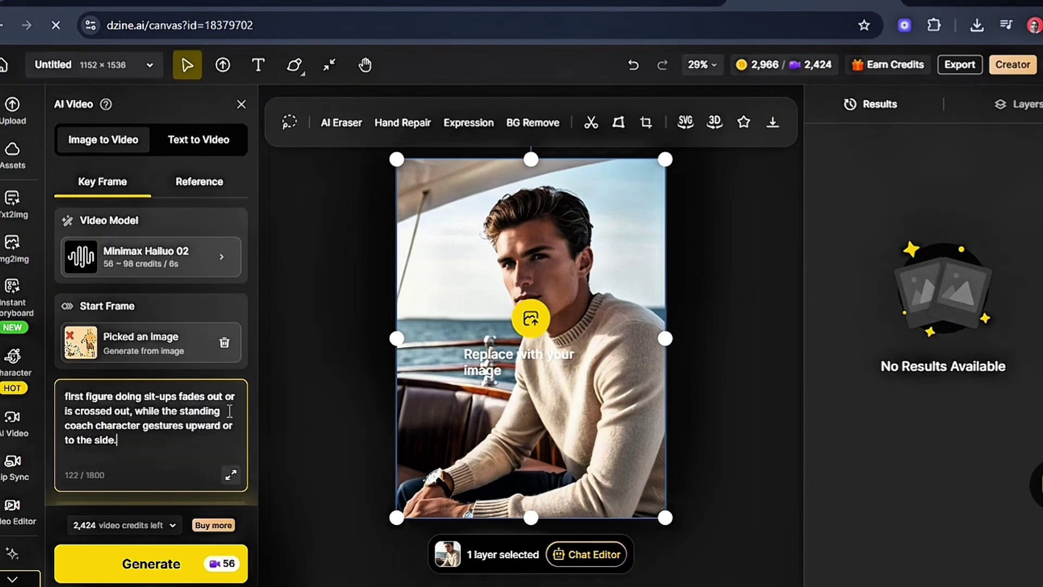
scroll(229, 410, down, 3)
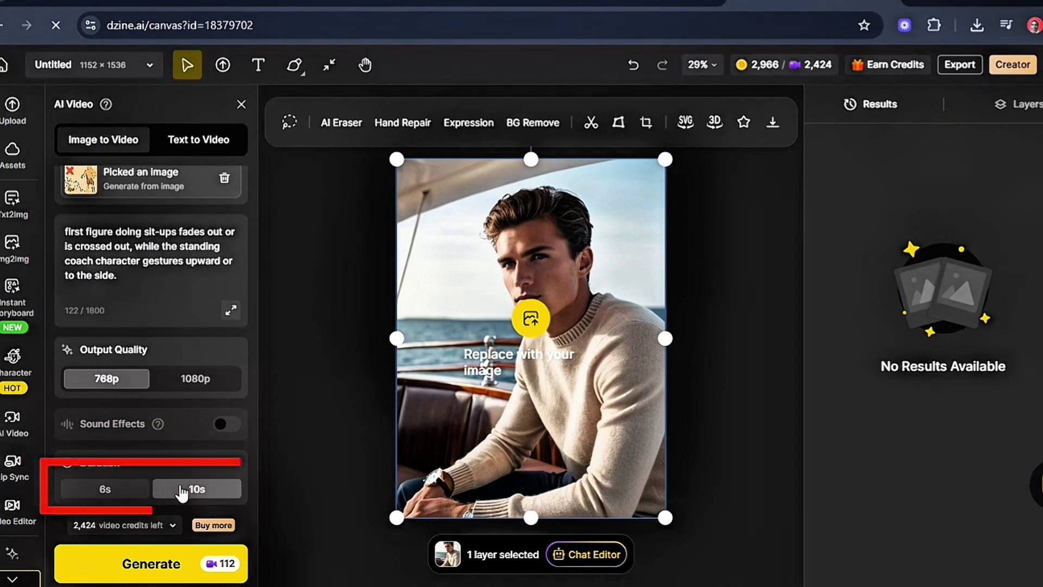
click(135, 494)
scroll(158, 499, up, 3)
click(180, 575)
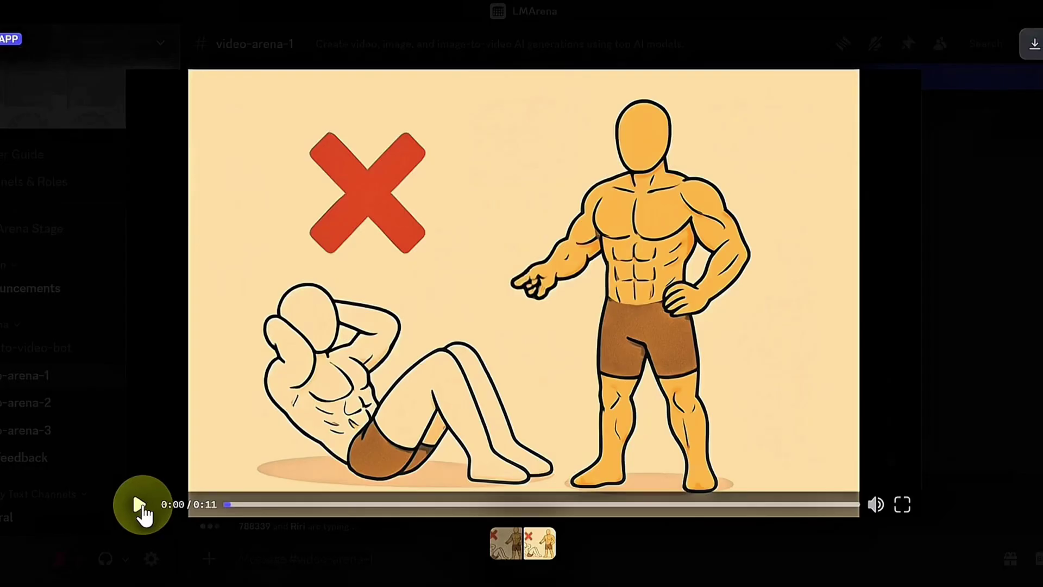
click(135, 503)
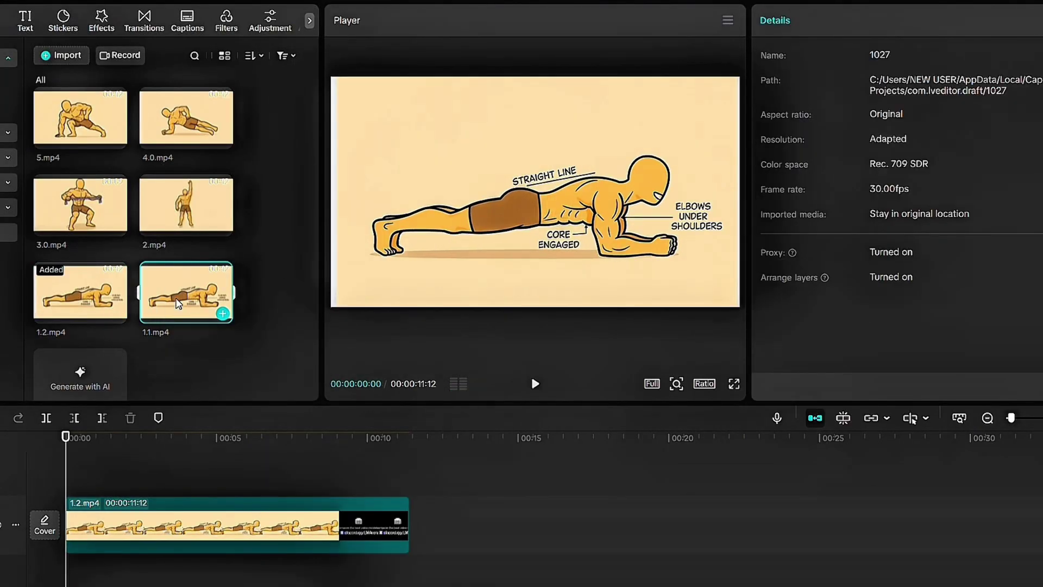
Step: Line up 1.1.mp4, 2.mp4, 3.0.mp4 and 5.mp4 on the timeline at a 16:9 ratio
click(223, 314)
click(222, 226)
click(117, 226)
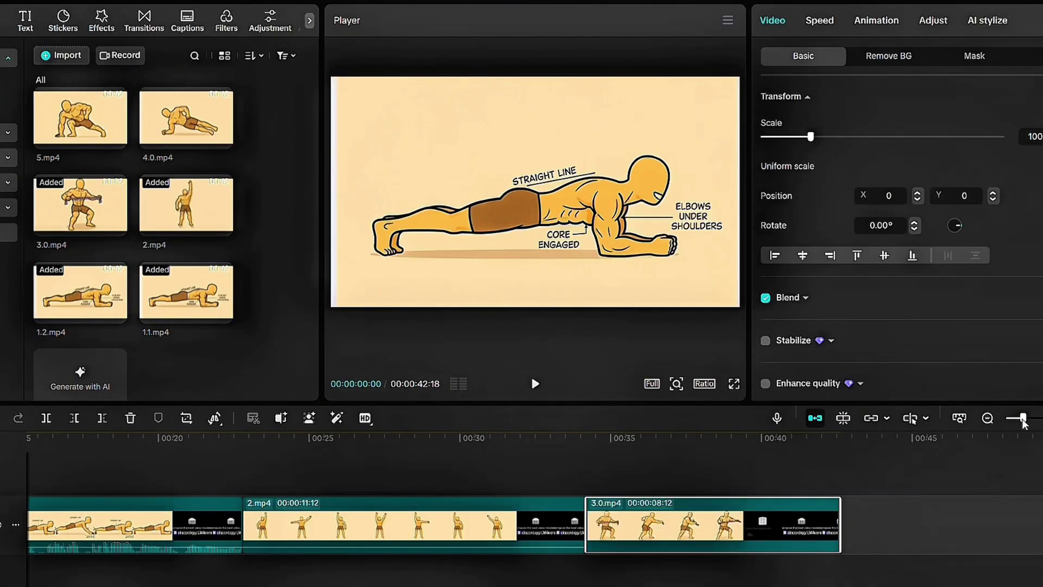
drag(1023, 417, 1019, 418)
drag(80, 117, 434, 522)
click(160, 472)
click(706, 381)
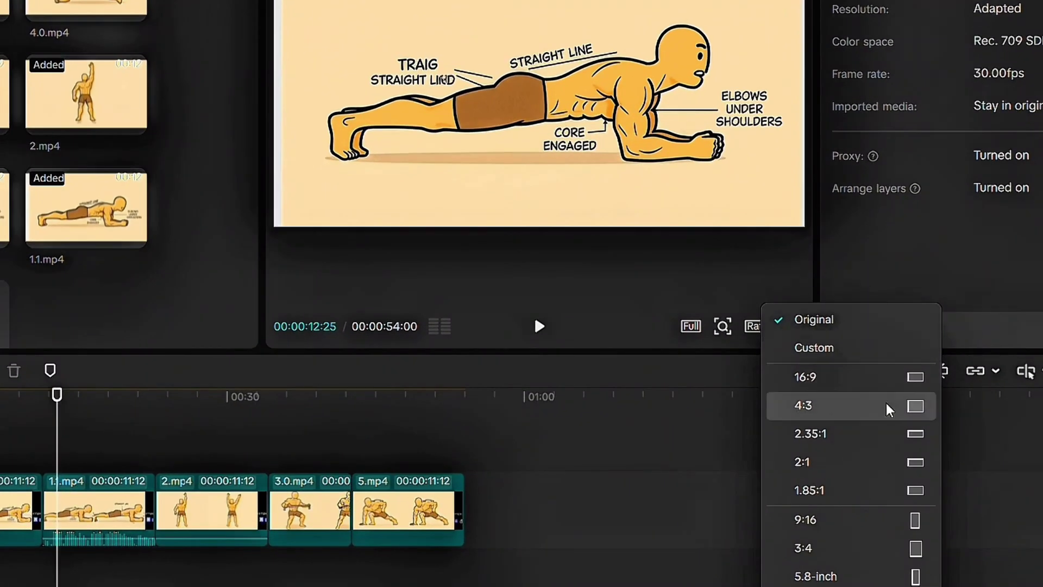
click(870, 377)
Step: Place Dust Flurry and Center Enlarge transitions between the clips, including between 1.1.mp4 and 2.mp4
click(158, 25)
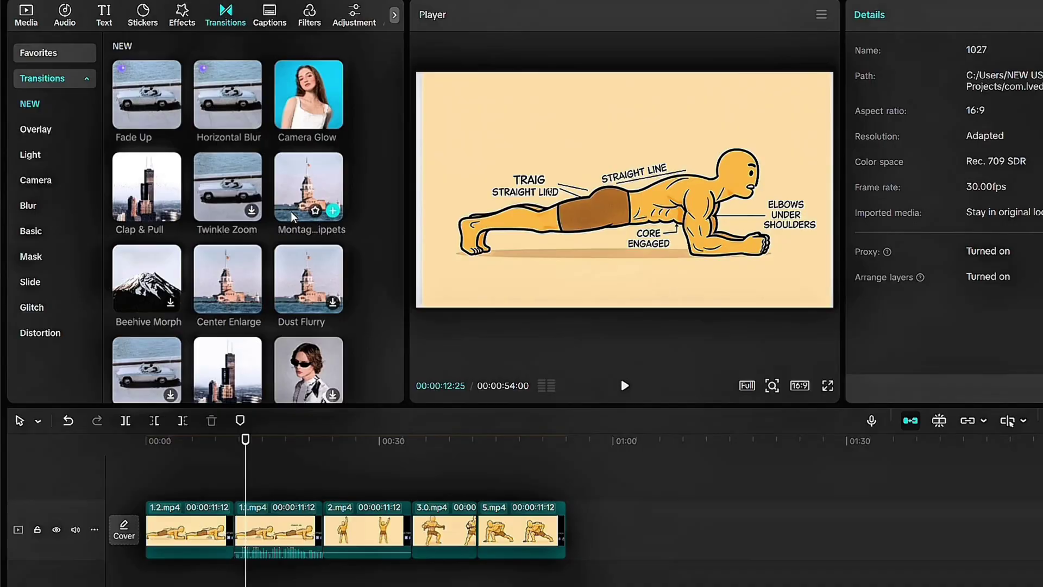
scroll(294, 217, down, 1)
drag(308, 237, 233, 527)
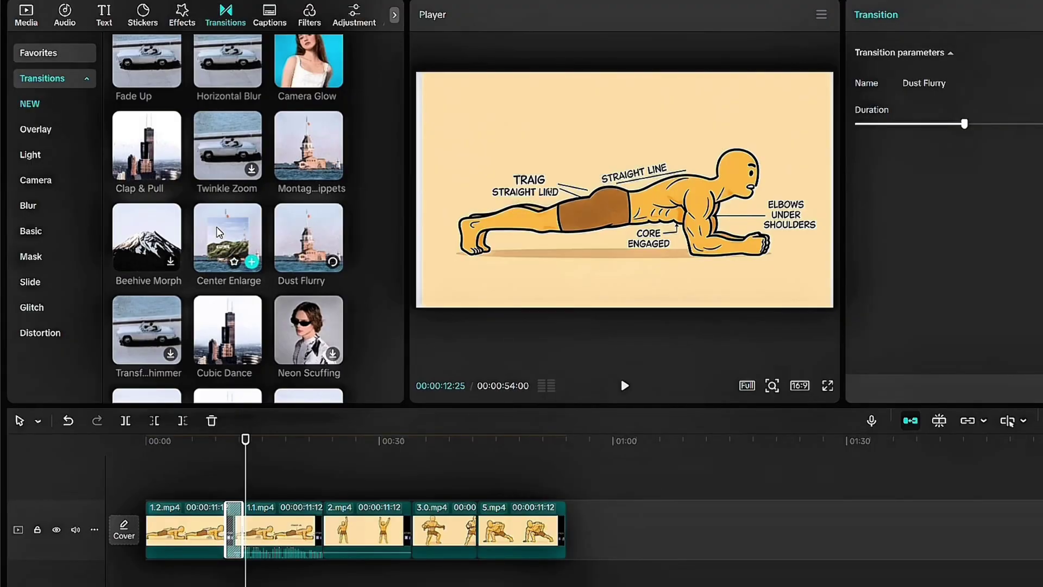
drag(222, 234, 322, 527)
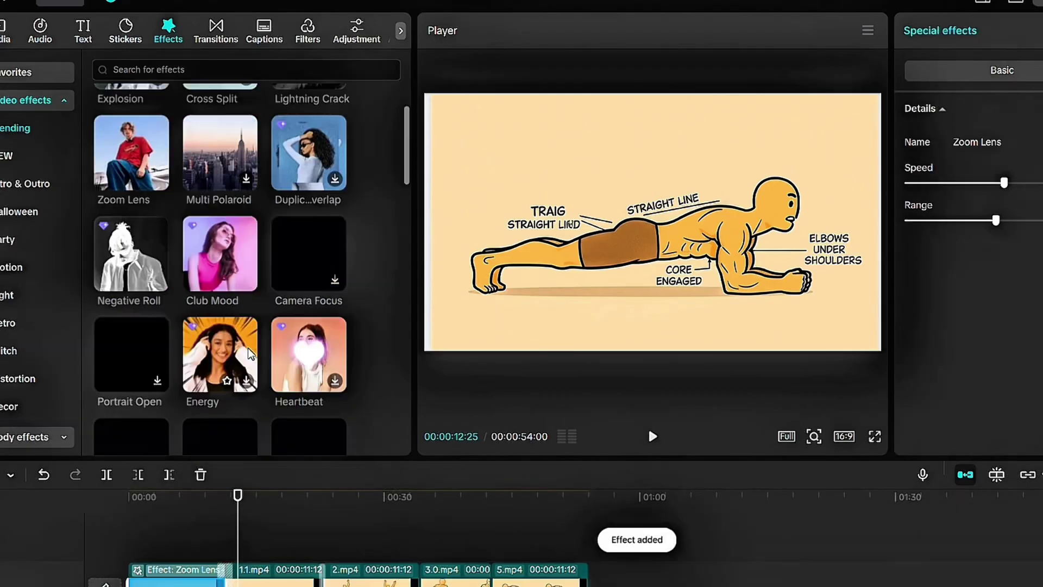
Step: Generate auto captions and add Hot Bgm's Cheerful Happiness track beneath the clips
scroll(218, 272, down, 6)
click(260, 34)
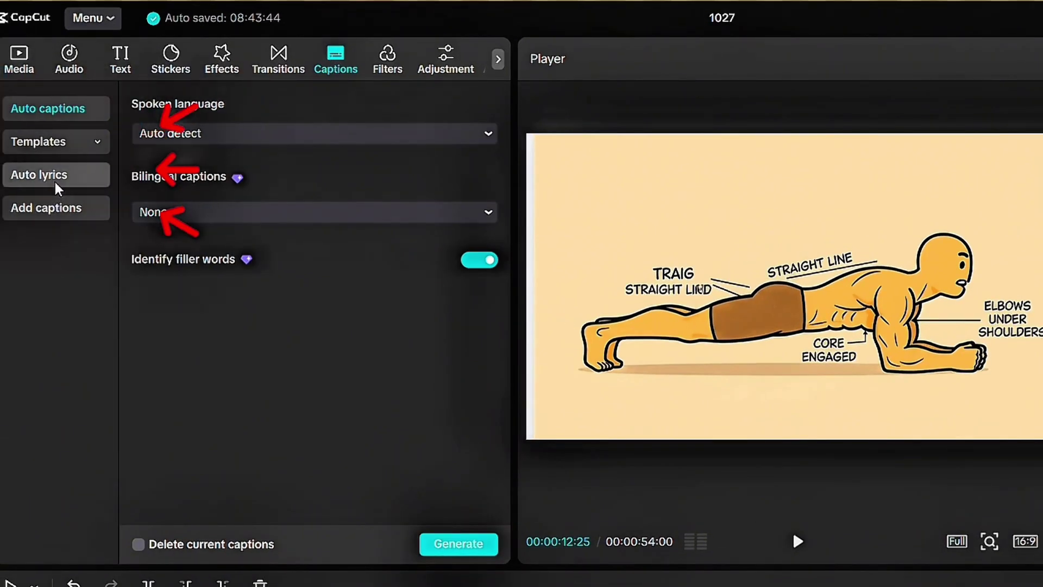
click(69, 57)
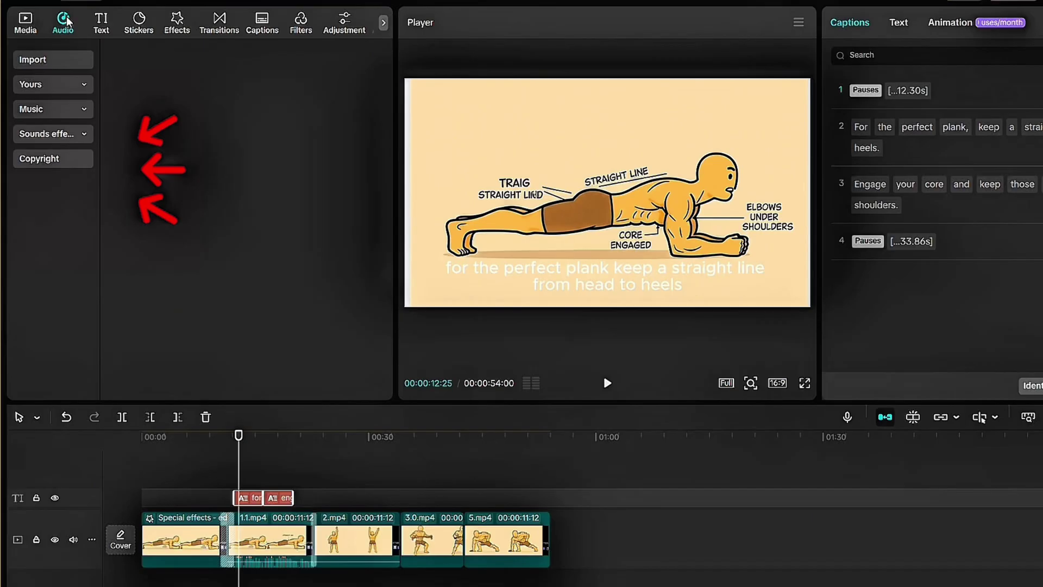
click(48, 112)
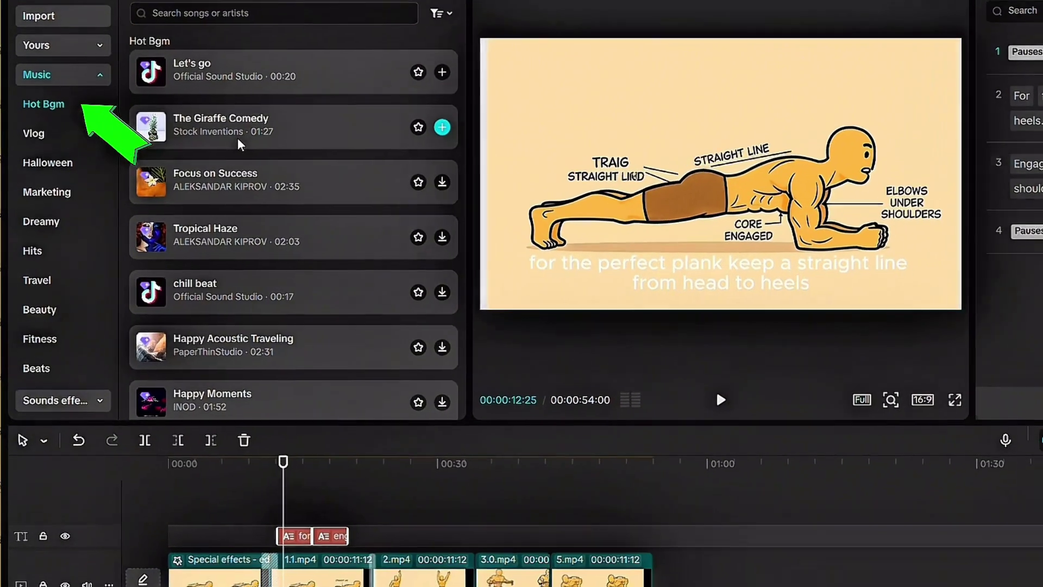
scroll(201, 168, down, 3)
scroll(249, 139, down, 2)
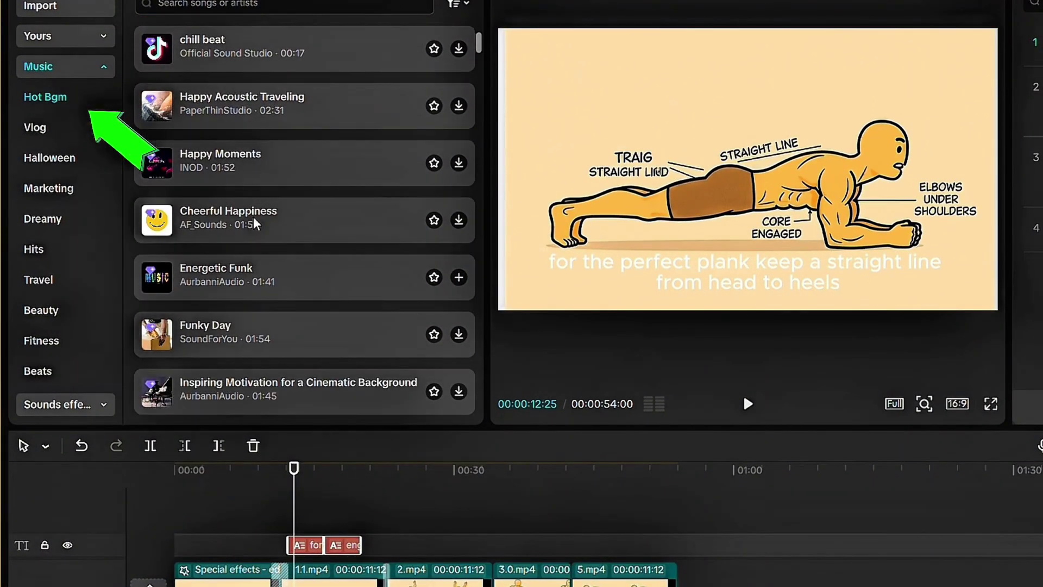
drag(256, 224, 175, 538)
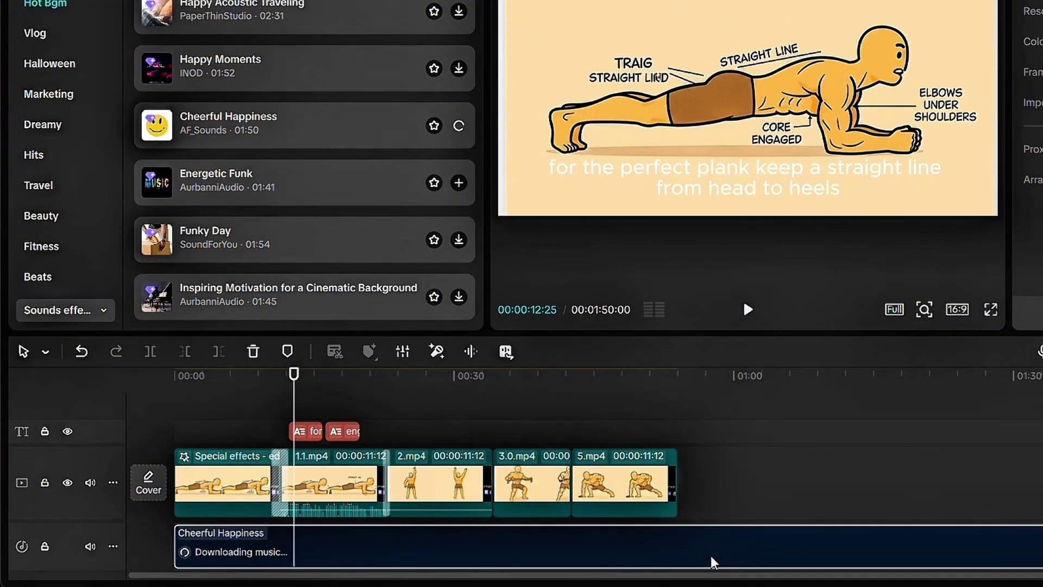
click(689, 535)
key(a)
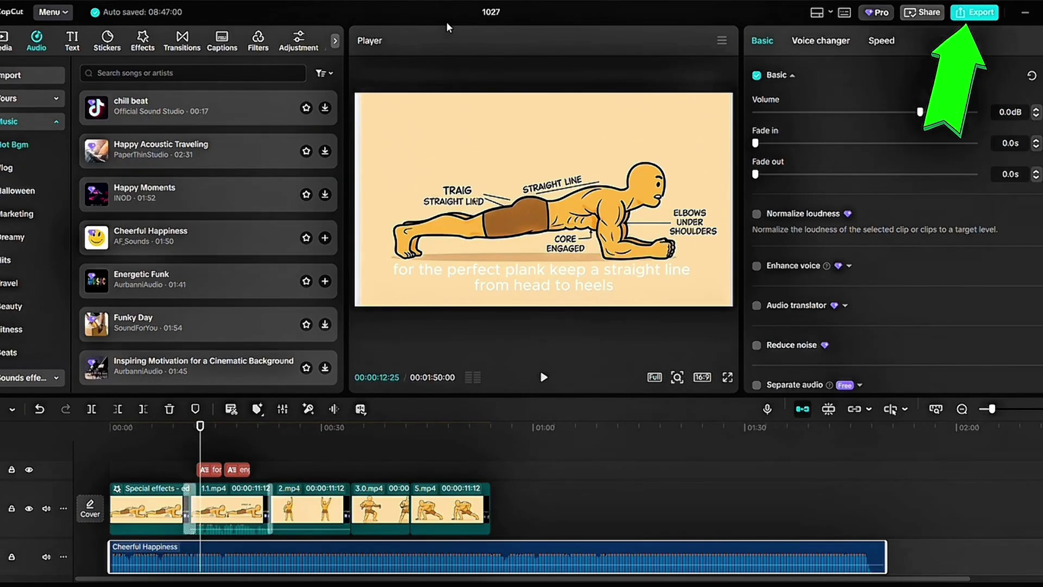
Step: Set up the video export at 1080P resolution and 30fps frame rate
click(974, 12)
click(649, 197)
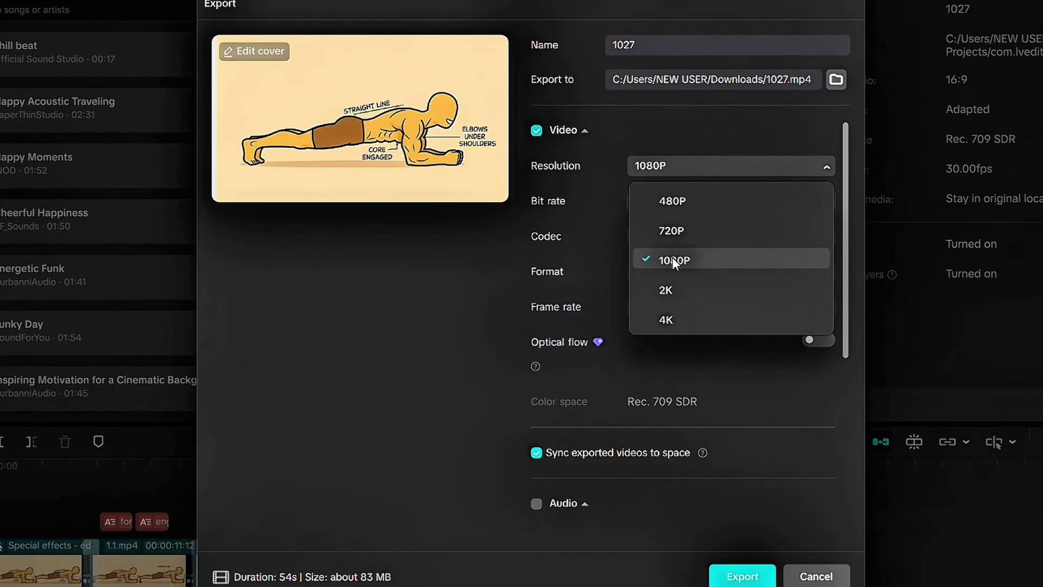
click(441, 366)
click(727, 307)
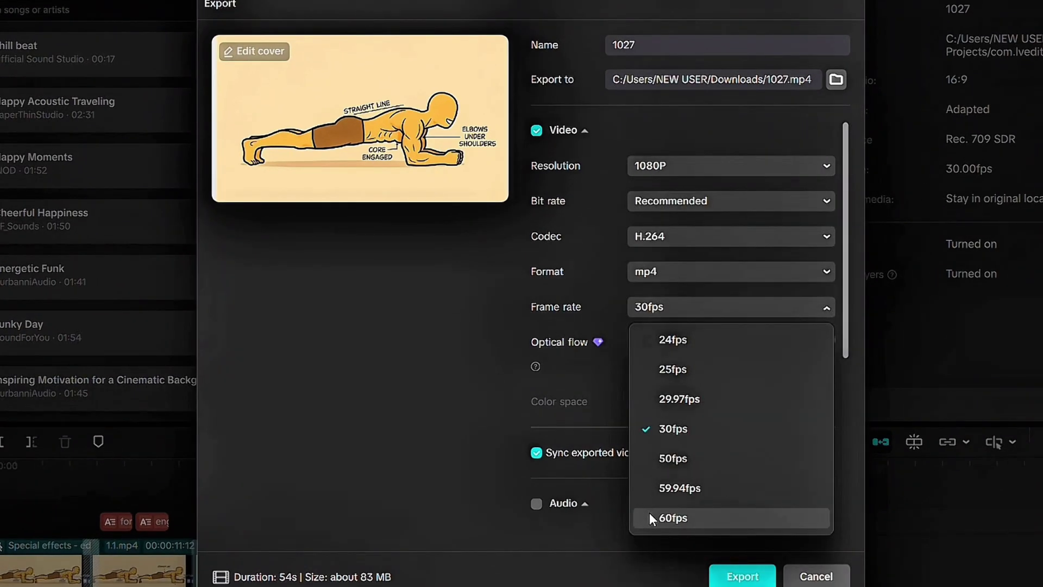
click(606, 561)
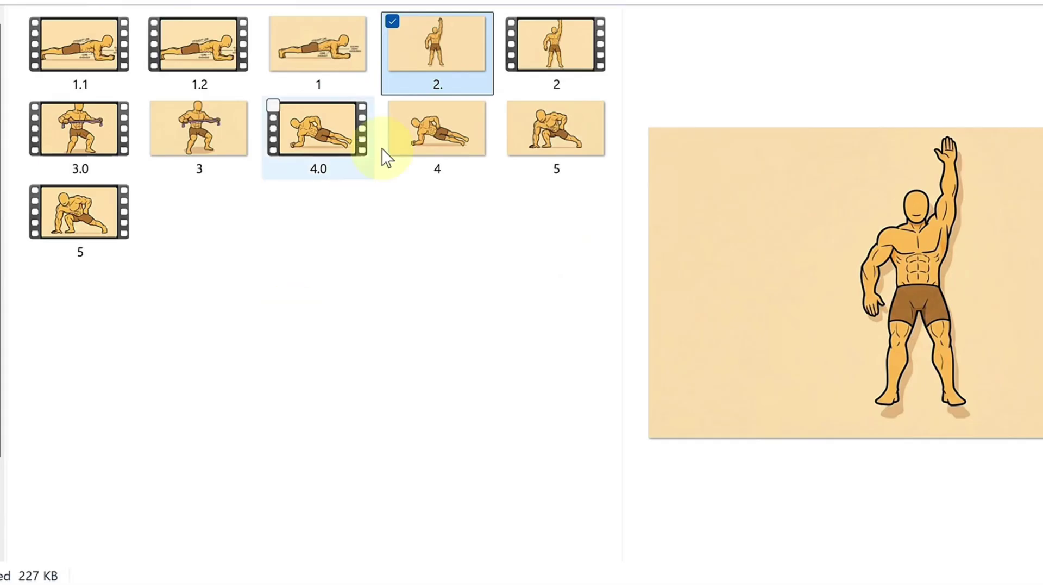
Step: Replace page 3's grey figure with the squatting band-exercise image from File Explorer
click(211, 150)
double_click(212, 154)
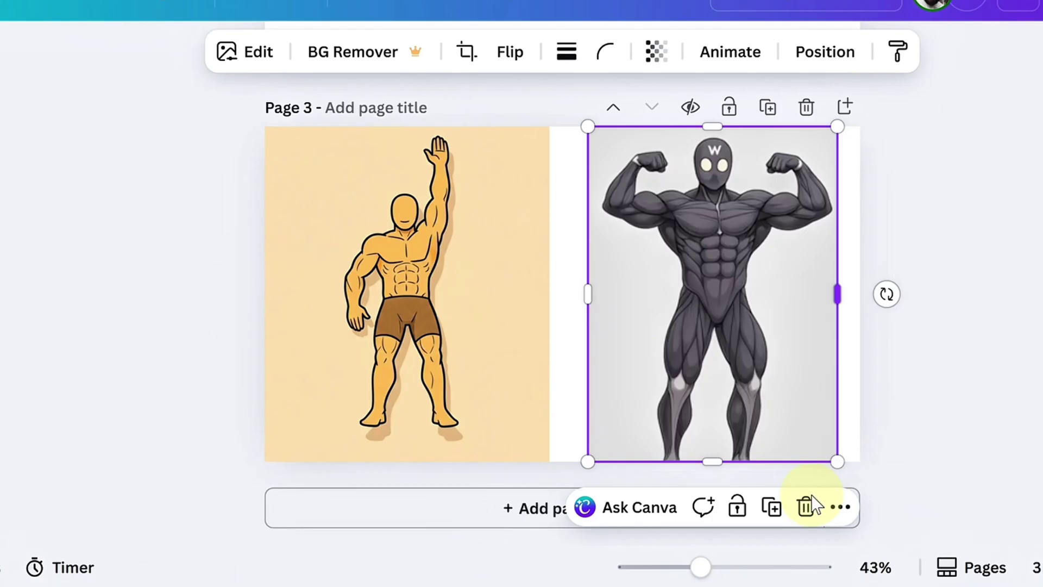
click(806, 505)
key(ctrl+v)
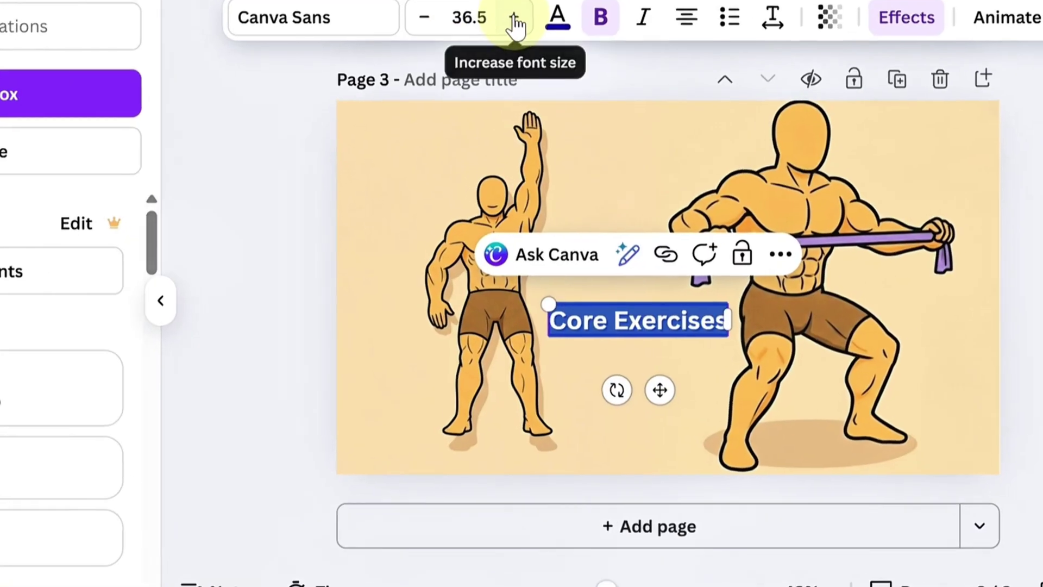
Step: Enlarge the Core Exercises title to font size 38.5
click(515, 22)
click(514, 22)
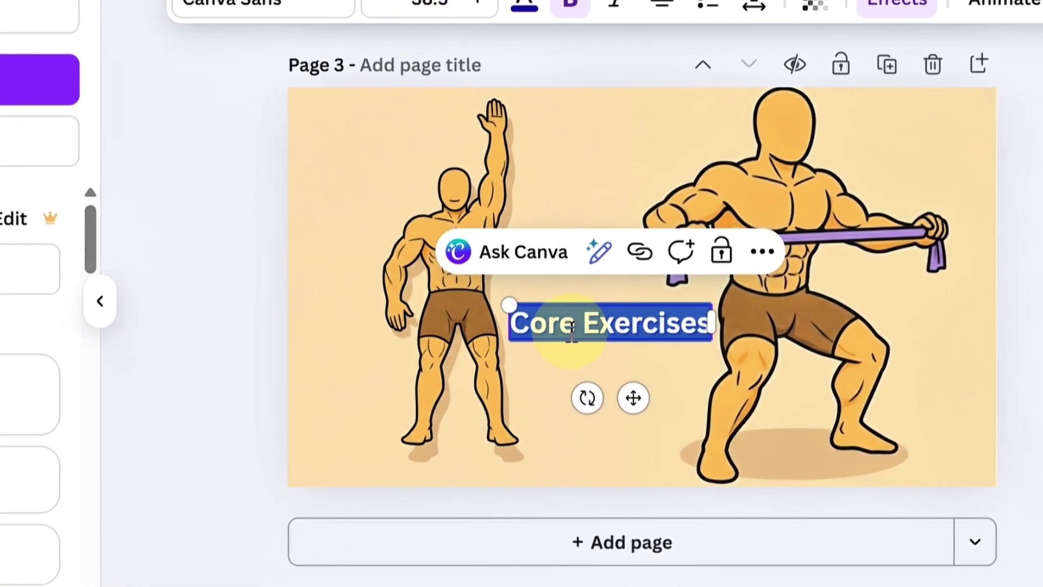
click(1040, 241)
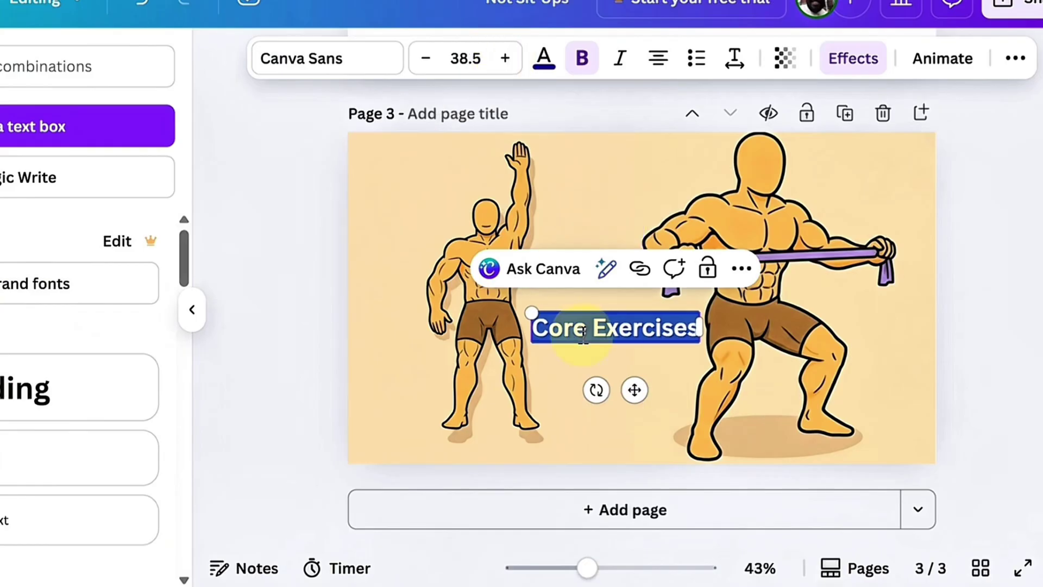
click(291, 489)
click(191, 310)
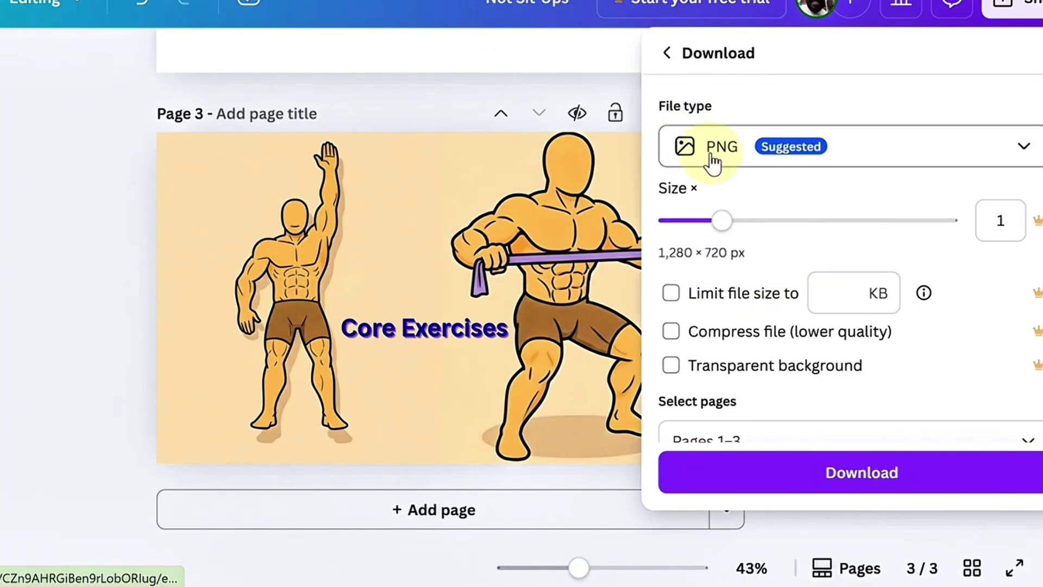
Step: Download pages 1–3 of the thumbnail design as a PNG
scroll(712, 158, down, 2)
click(833, 472)
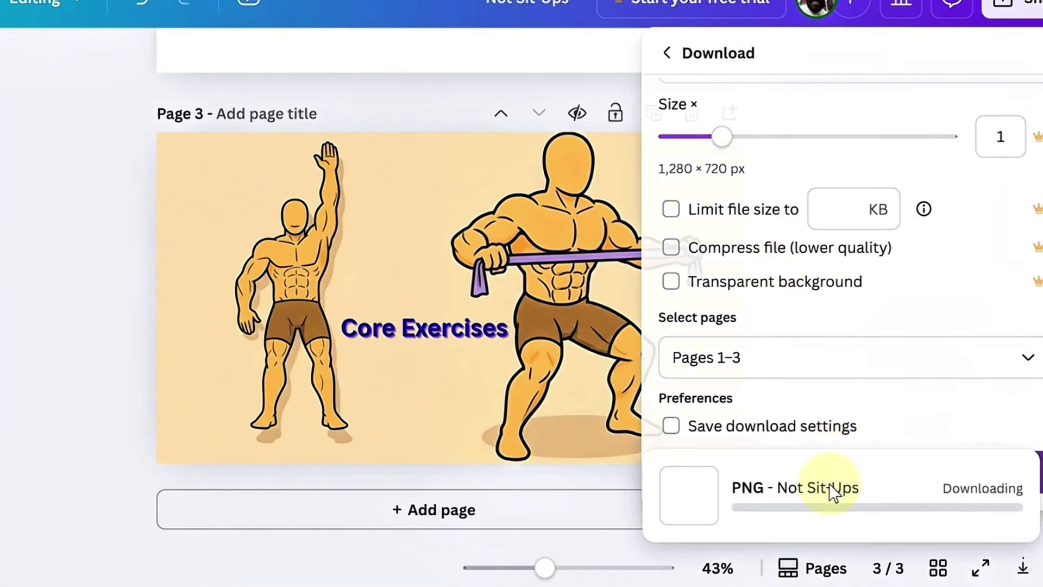